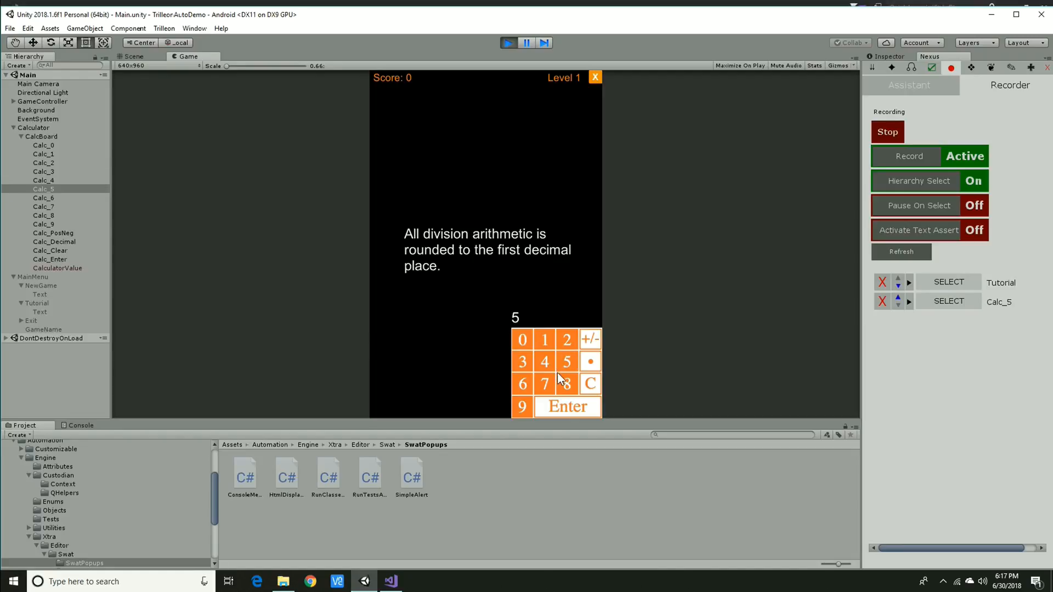
Record calculator inputs 8, Enter, 9, 6 and 0 in the running game.
click(563, 386)
click(544, 403)
click(518, 405)
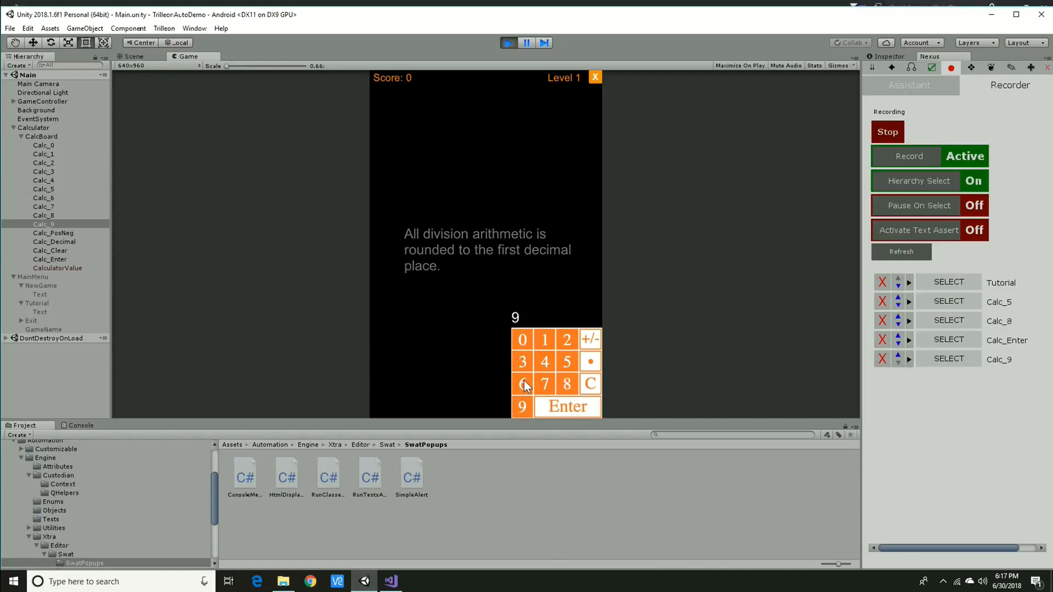
click(525, 380)
click(530, 346)
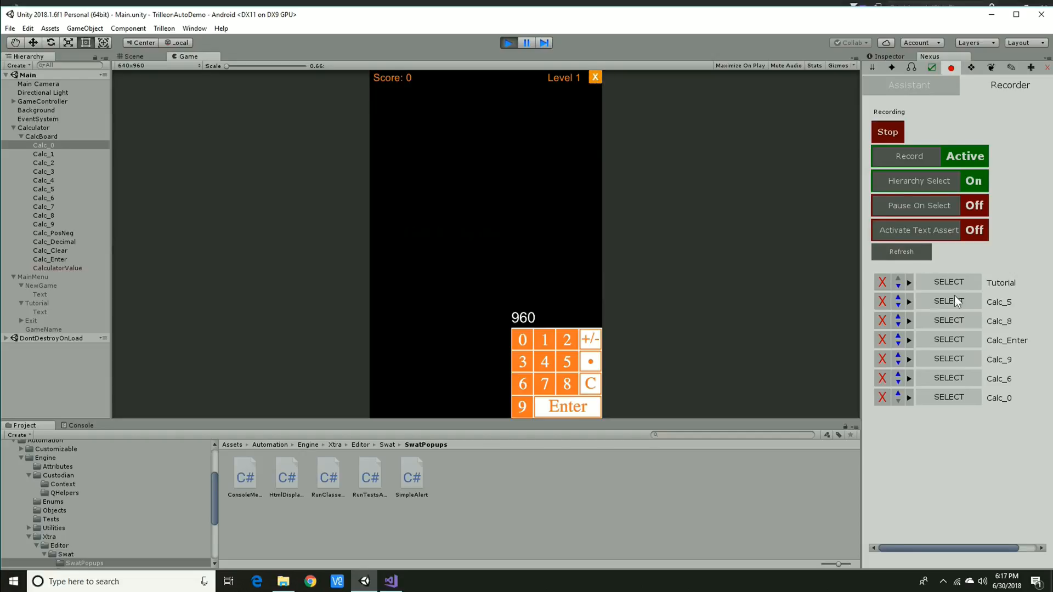
Move the Calc_5 action down two places in the recorded list and delete it.
click(898, 306)
click(898, 325)
click(881, 341)
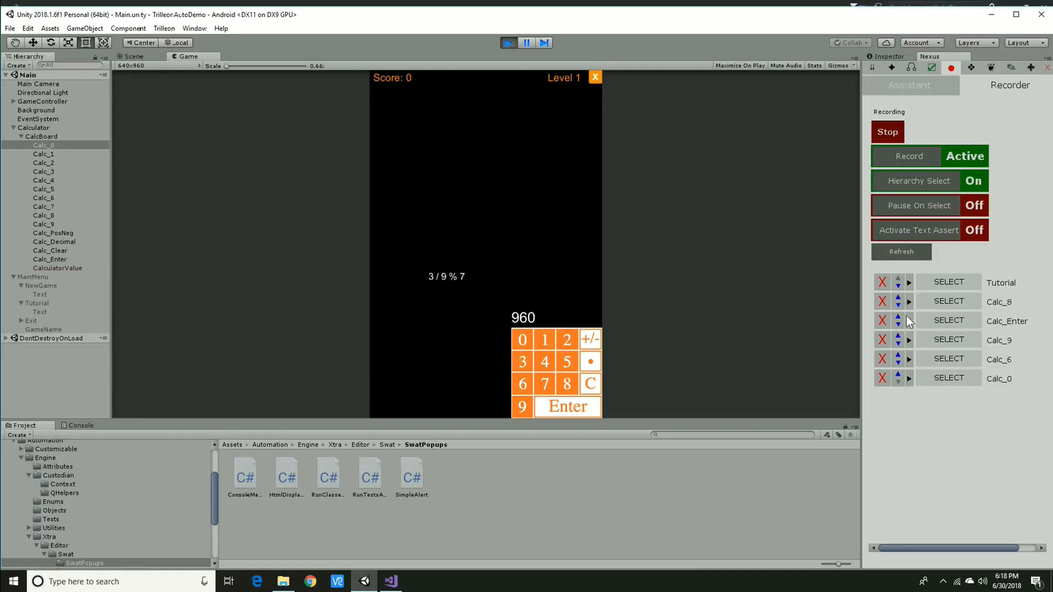
Add an assertion to the recorded Tutorial action and widen the Nexus panel to show all its fields.
click(909, 283)
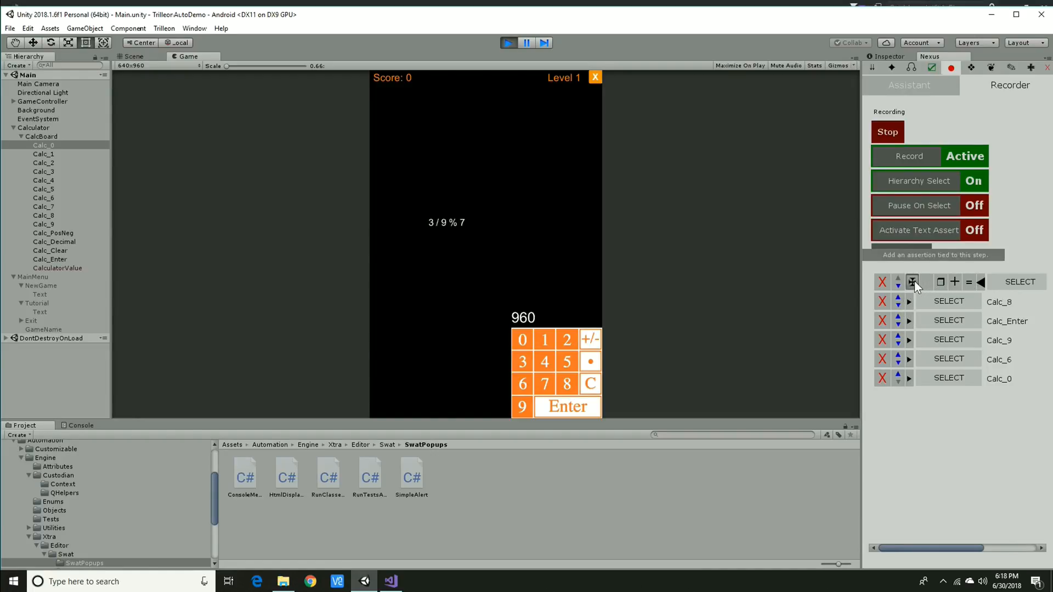
click(914, 281)
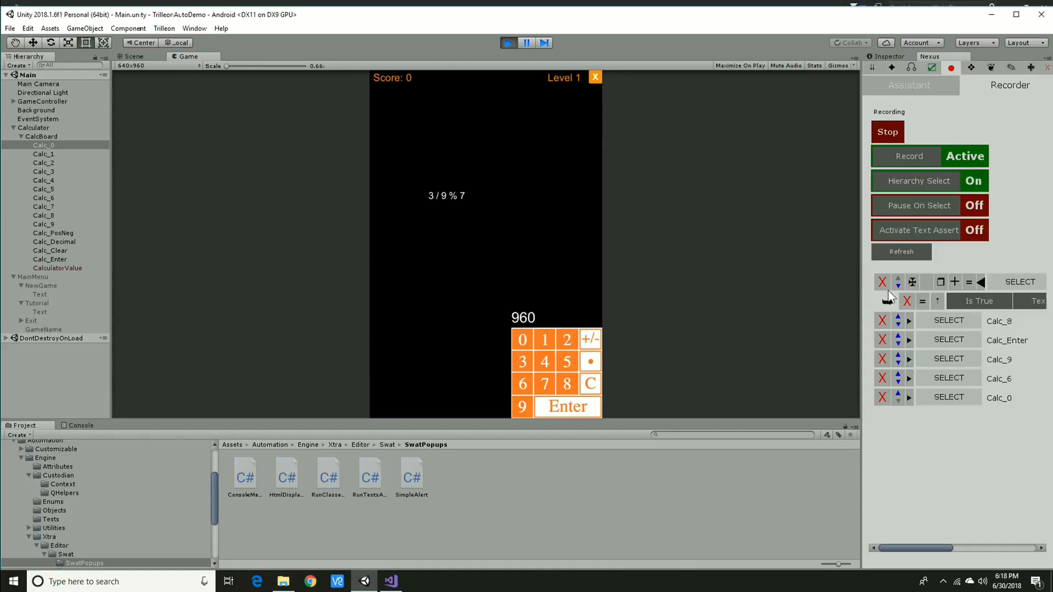
drag(861, 287, 629, 288)
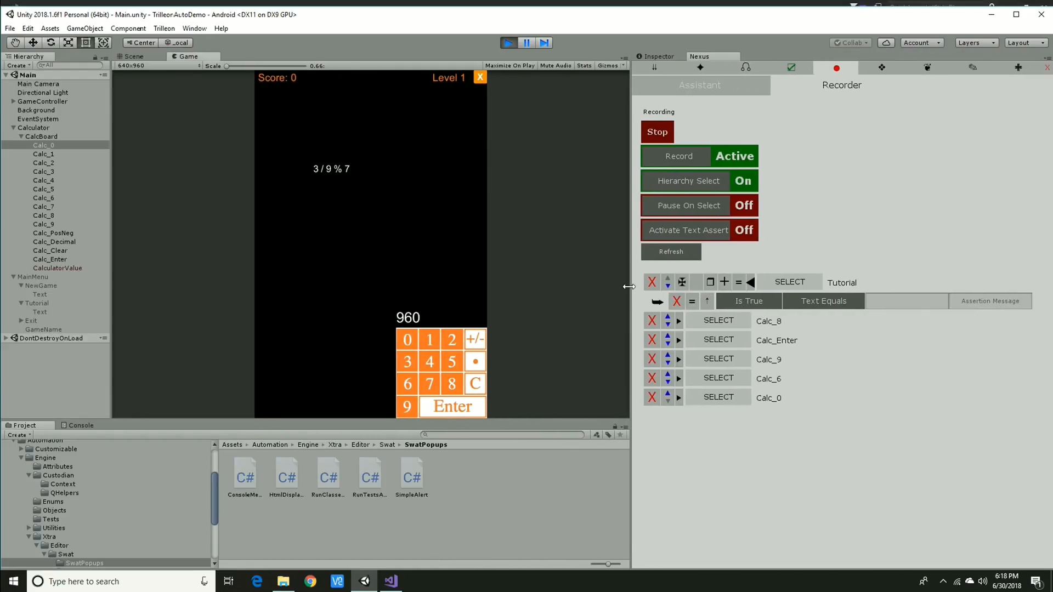
Insert and remove an extra action below Tutorial, and open and close the Tutorial action's data for editing.
click(724, 282)
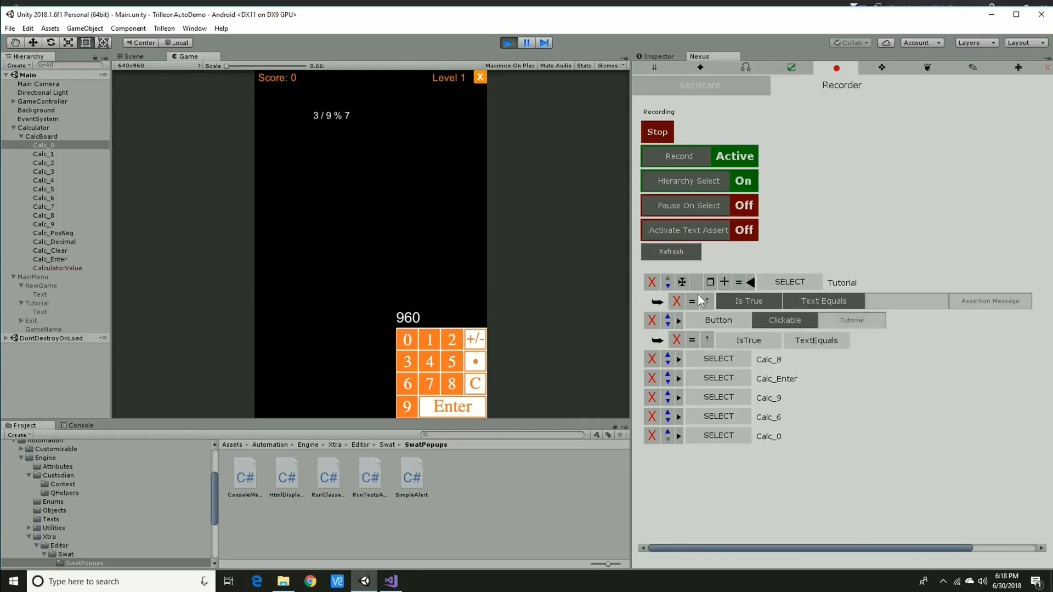
click(652, 320)
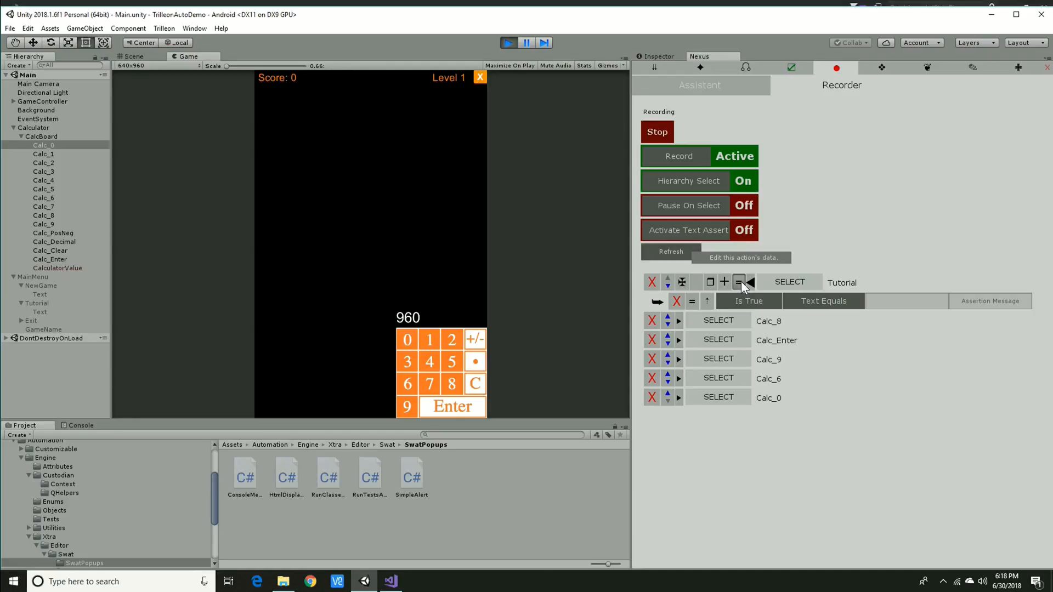
click(743, 282)
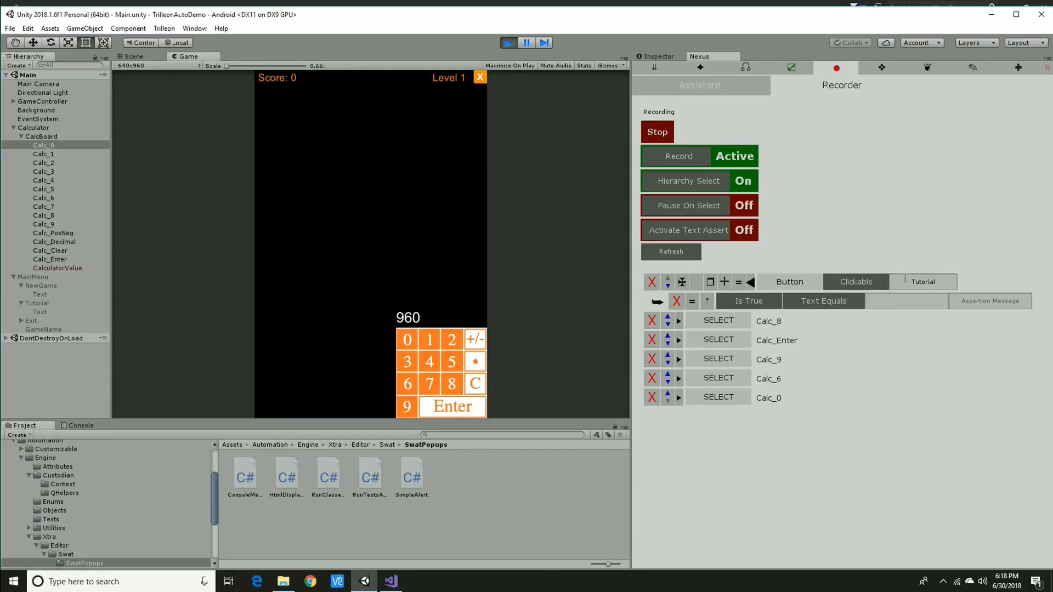
click(919, 282)
click(739, 282)
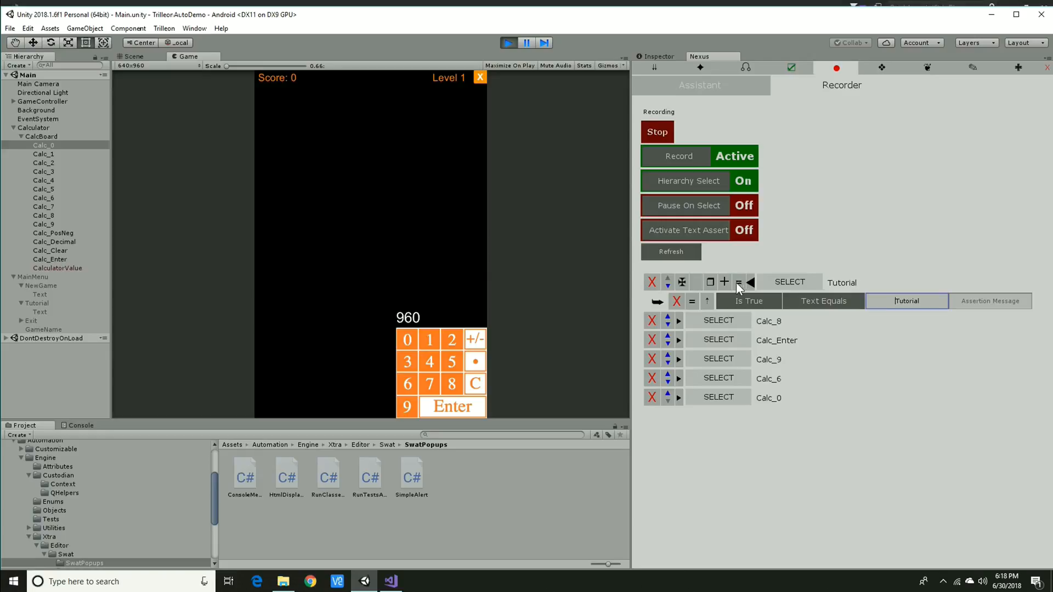
Insert a Wait step after the Tutorial action, and delete both the Wait step and the Tutorial action.
click(694, 282)
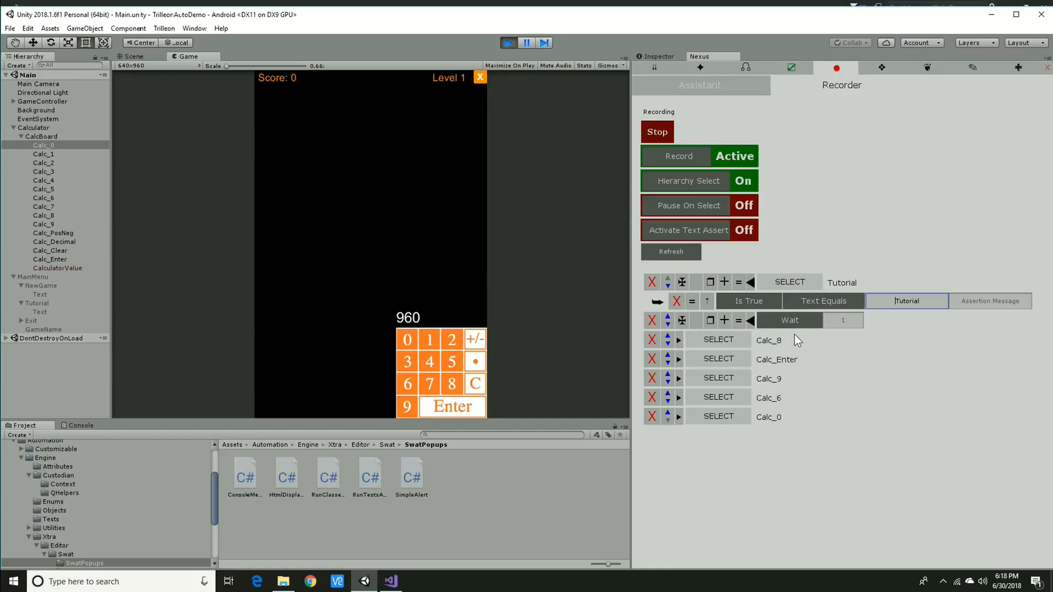
click(652, 320)
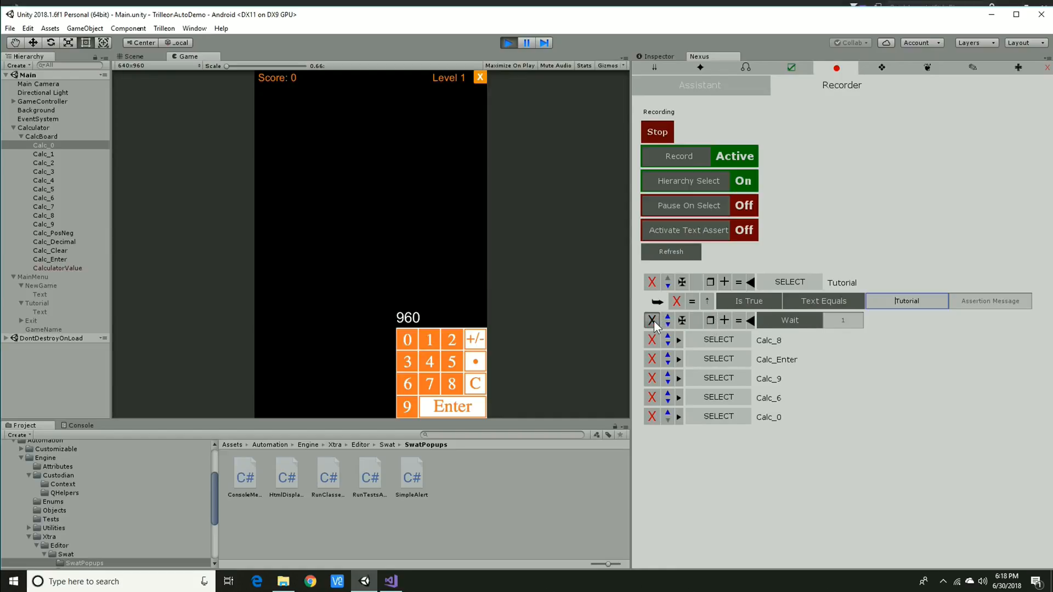
click(651, 281)
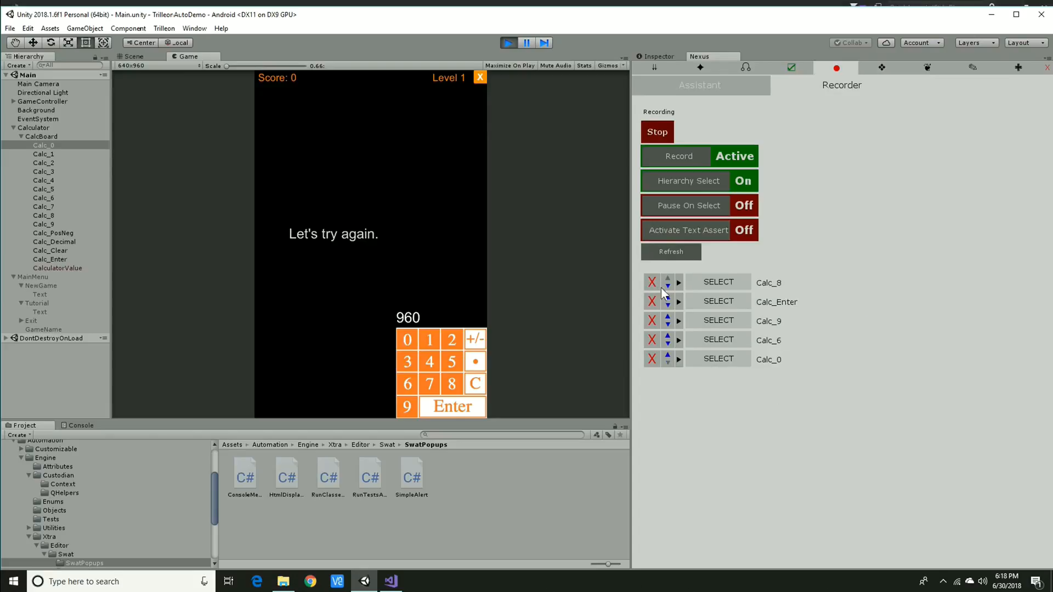
Stop the recording and view its generated code, highlighting the whole Test Code block.
click(661, 132)
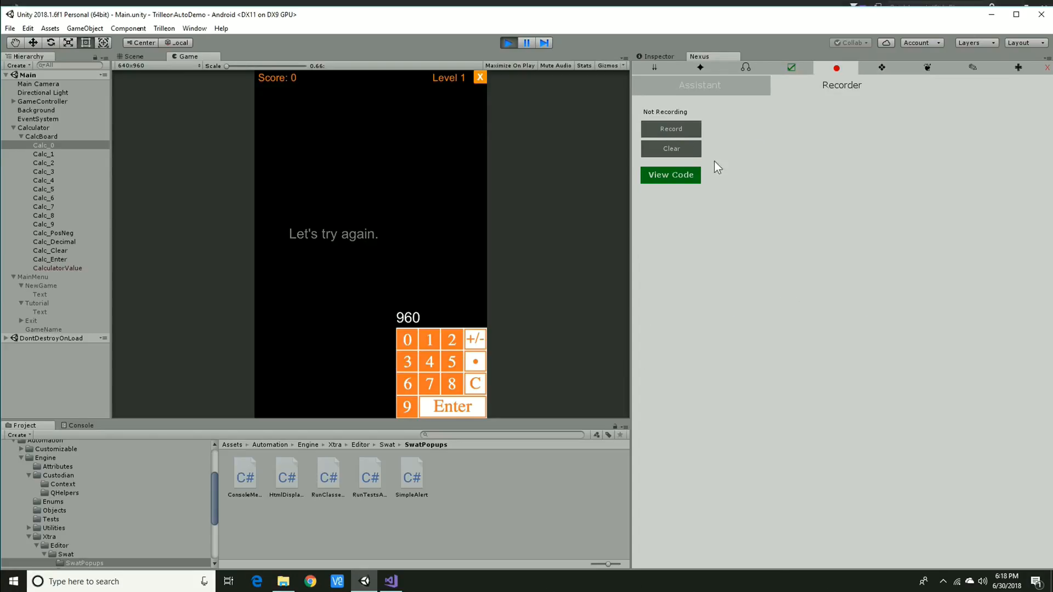
click(671, 176)
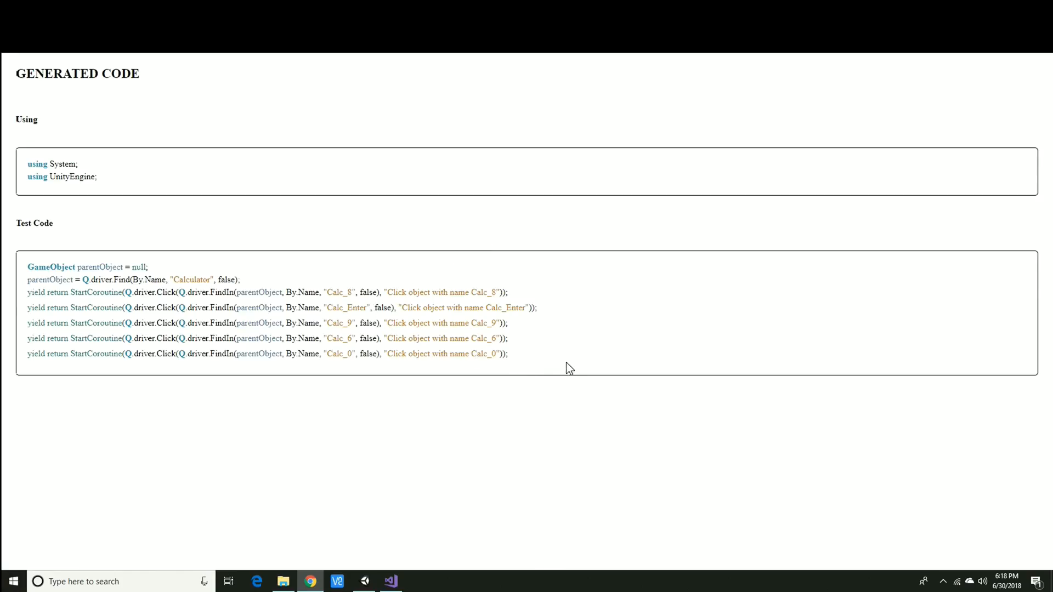
drag(539, 356, 21, 268)
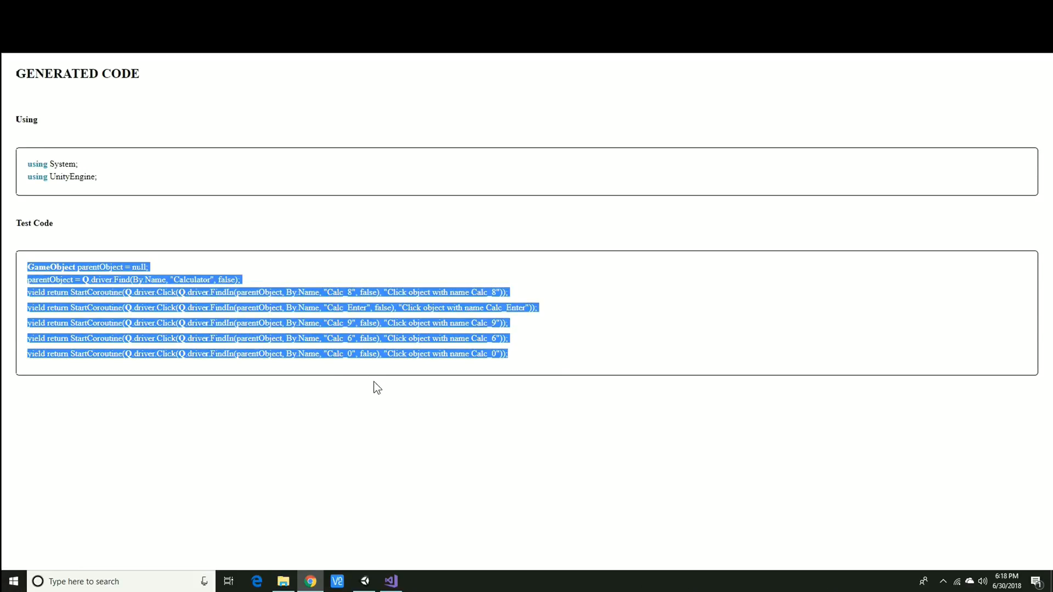
click(466, 374)
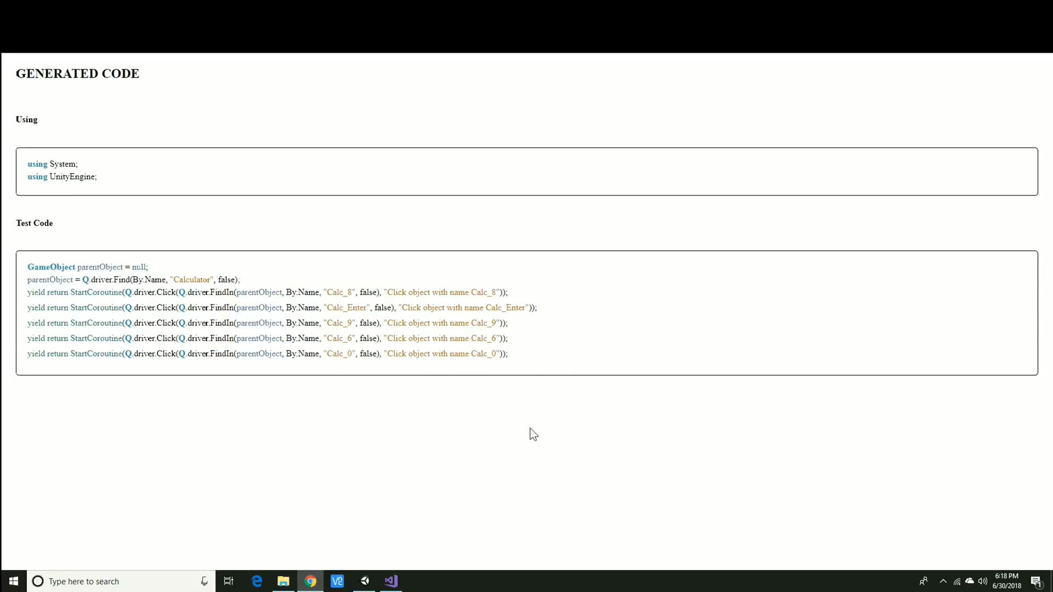
Switch to Visual Studio and back to Unity, clear the recording and exit play mode with the Nexus panel narrowed.
click(391, 580)
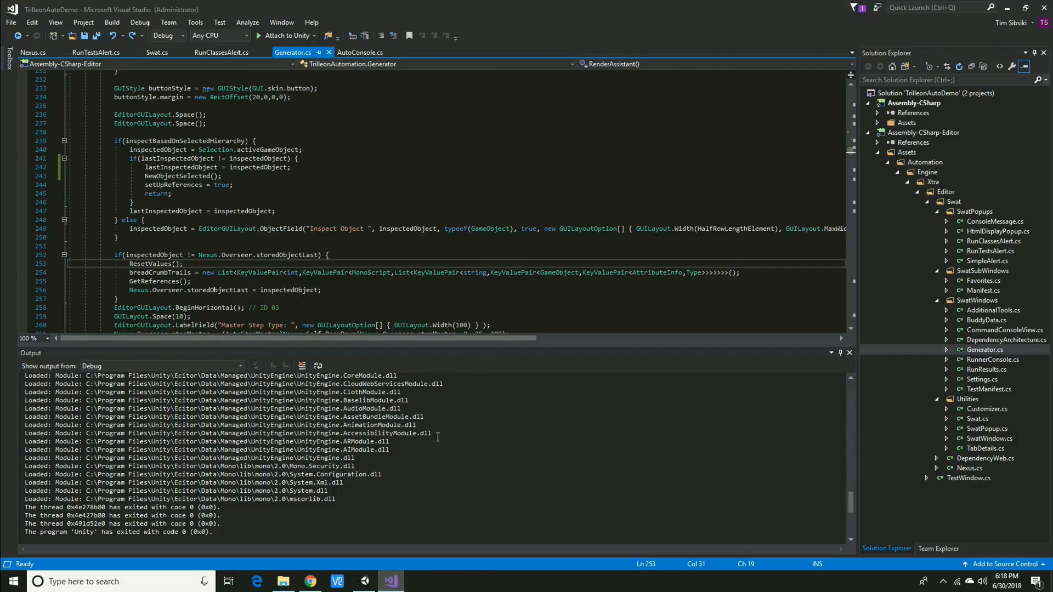
click(365, 580)
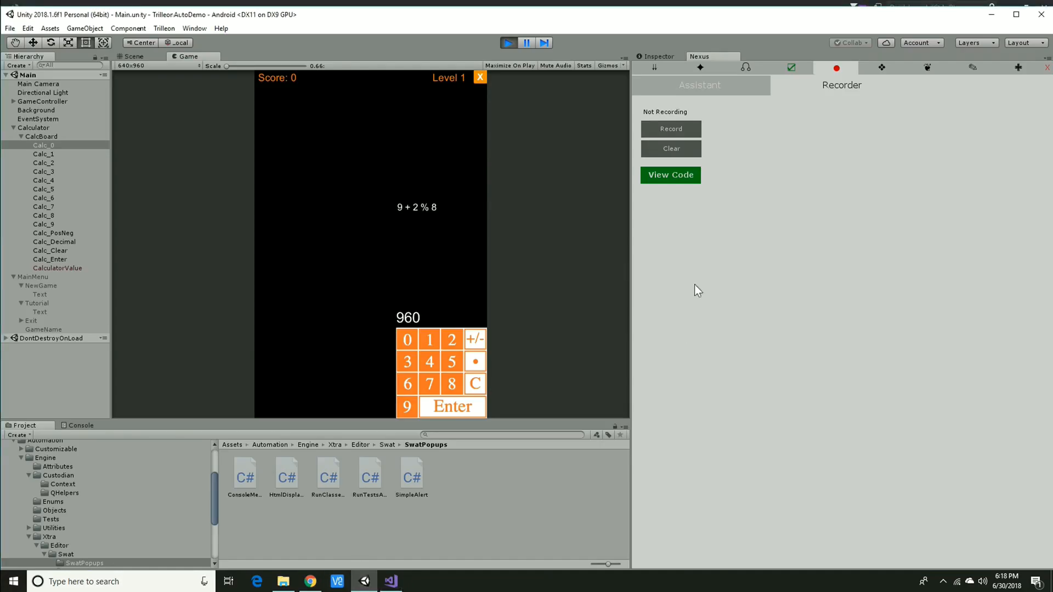
click(679, 149)
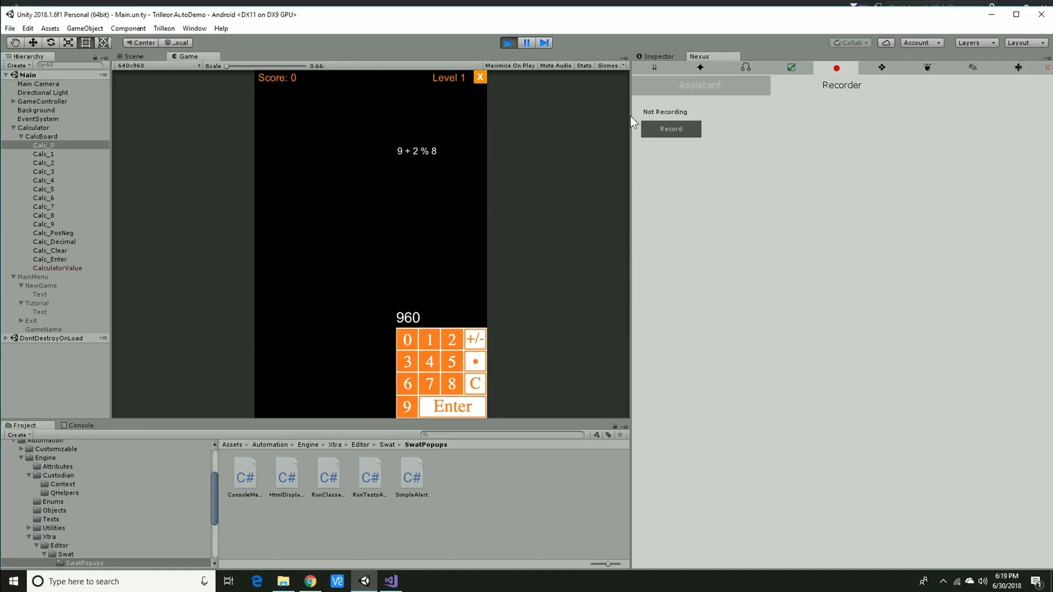
key(ctrl+p)
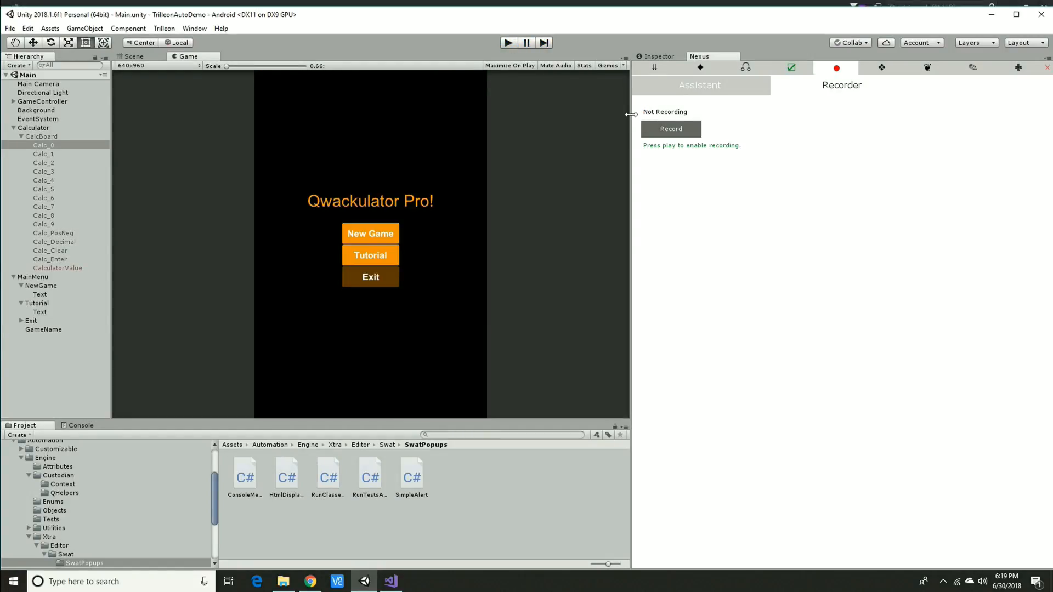
drag(632, 114, 863, 110)
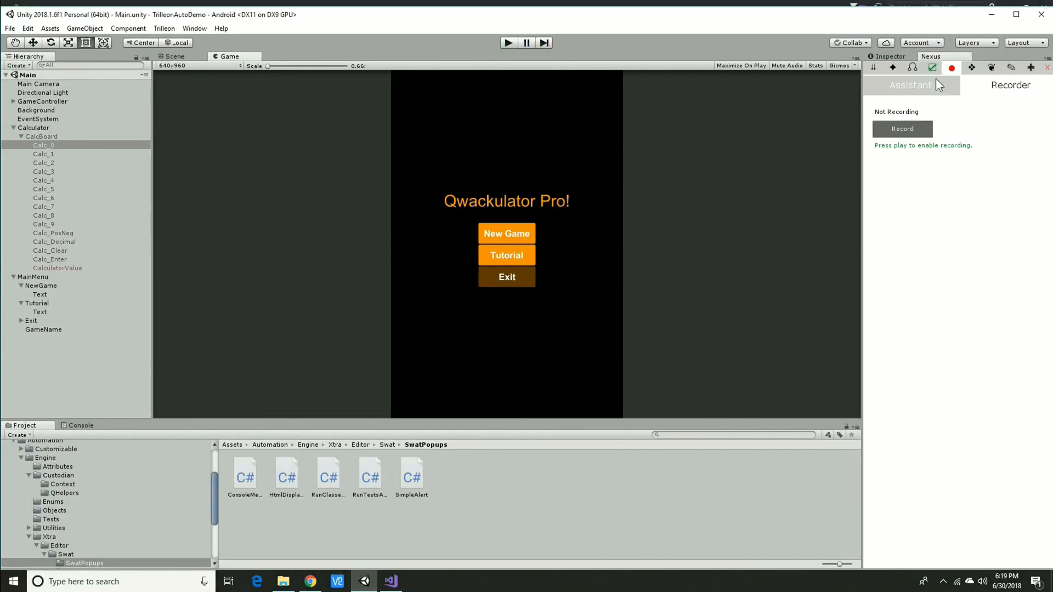
Expand Dependency Class 1 in the Dependency Web view and open its CalculatorGameTests script in Visual Studio.
click(972, 68)
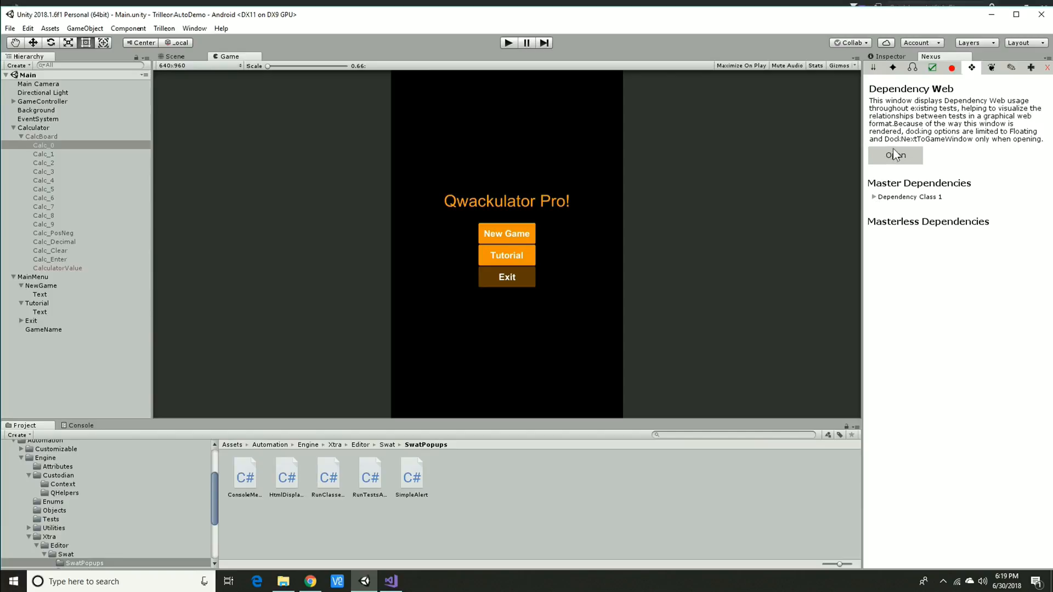
click(874, 196)
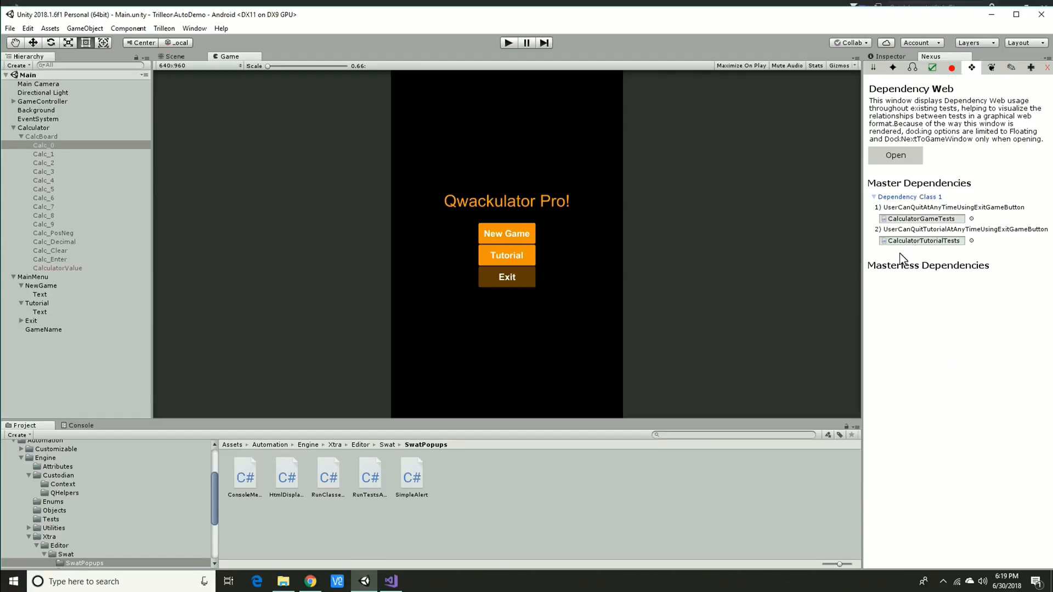
double_click(910, 219)
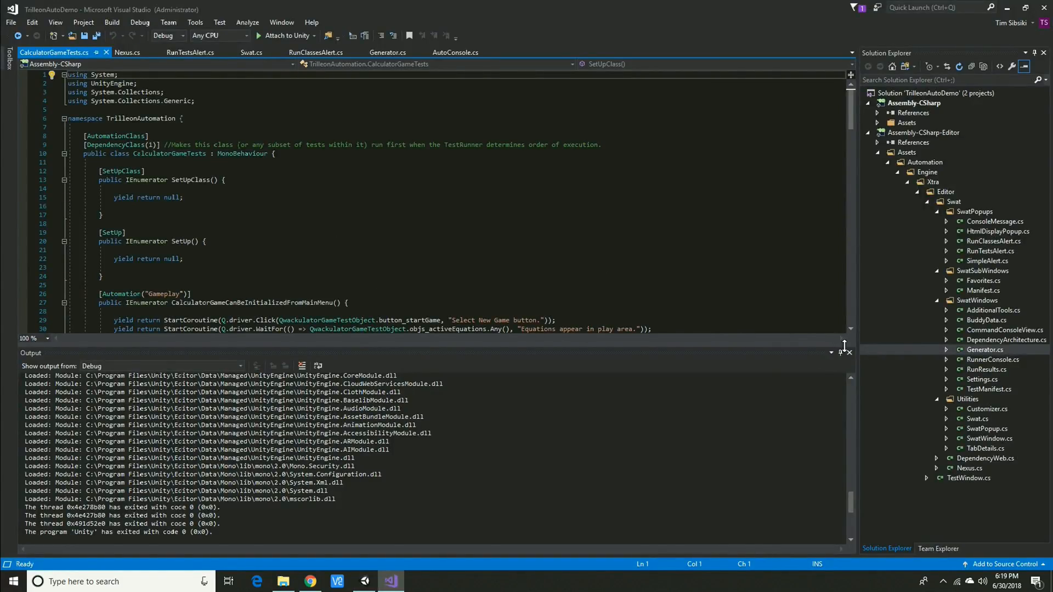
Close the Output pane and examine the DependencyTest(1) and DependencyClass(1) attributes in CalculatorGameTests.cs.
click(850, 352)
scroll(187, 264, down, 6)
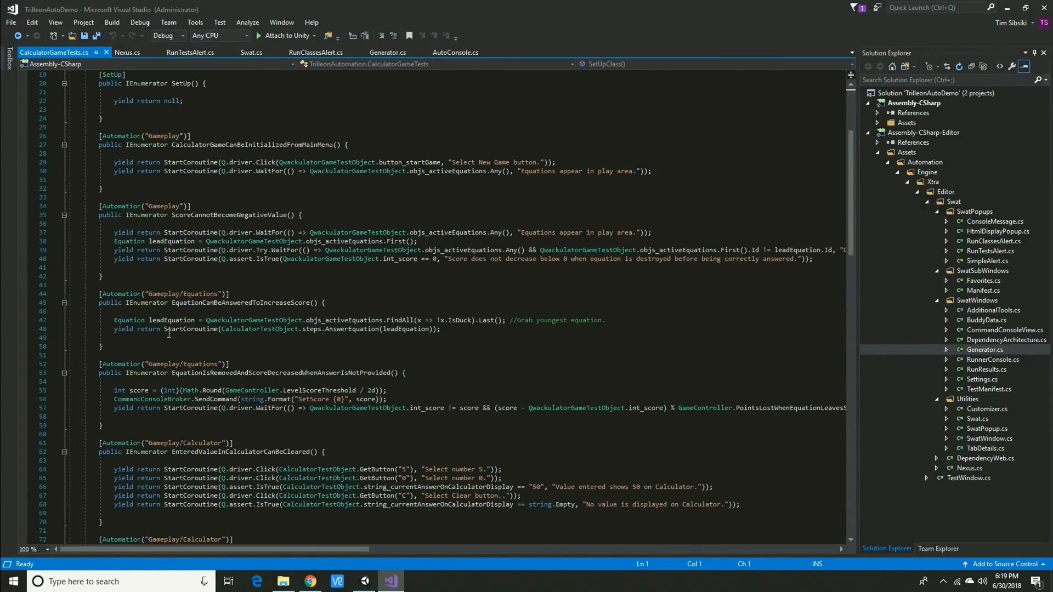
scroll(169, 333, down, 20)
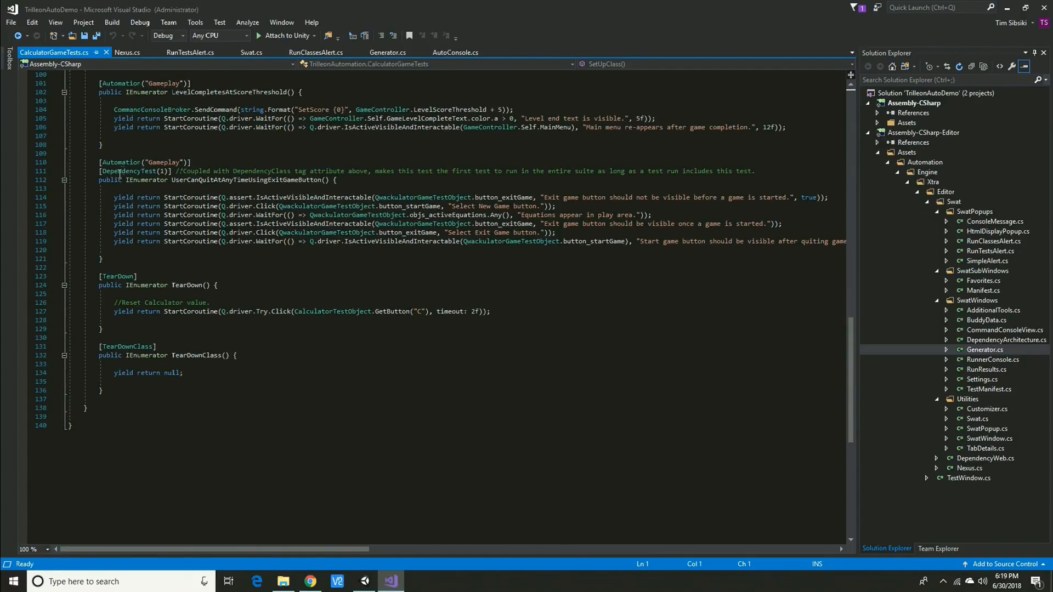
triple_click(120, 174)
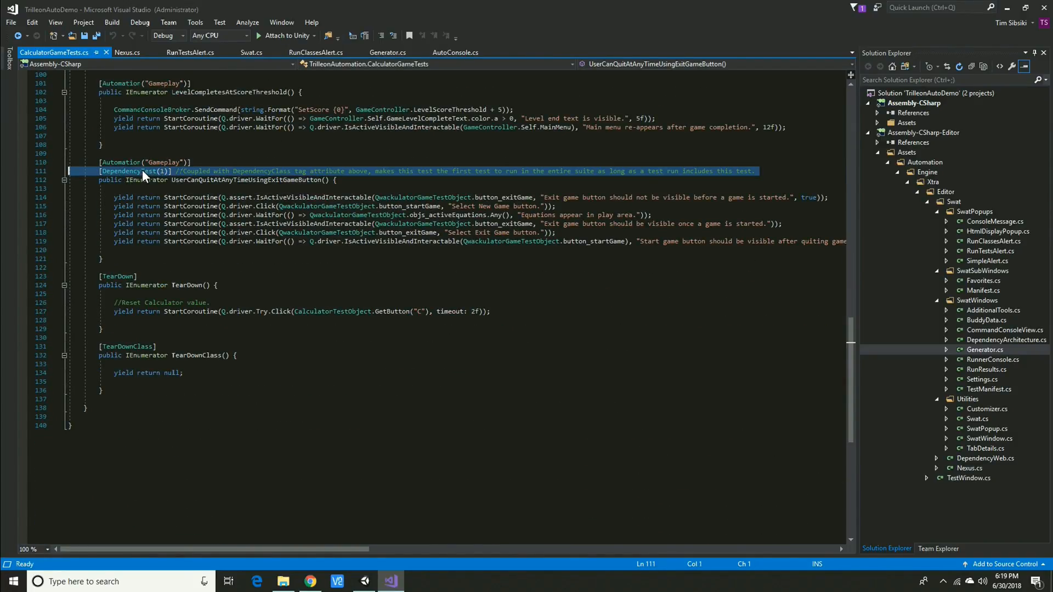
double_click(144, 173)
scroll(194, 318, up, 20)
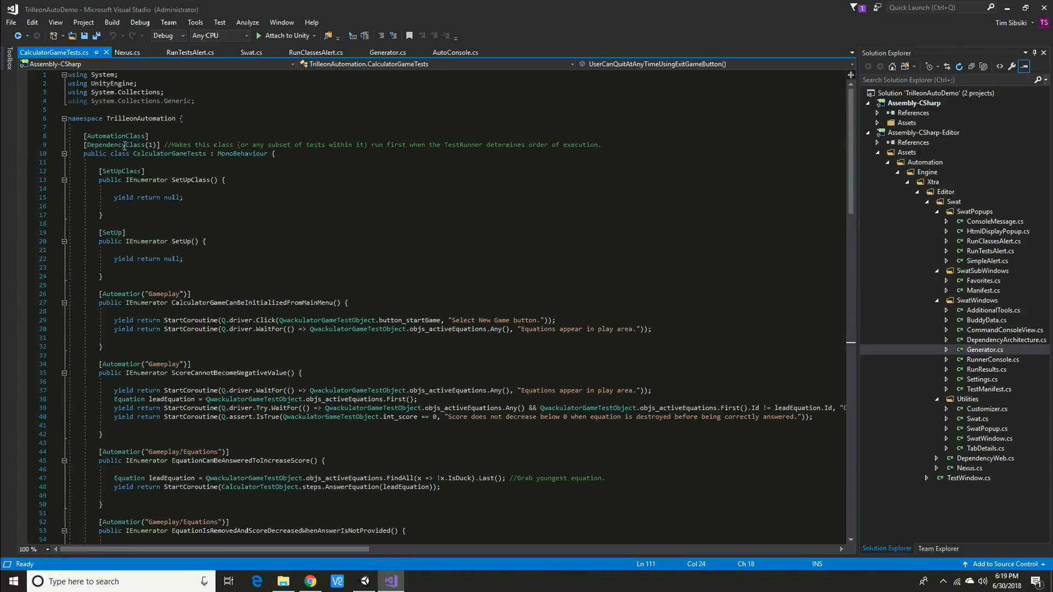
triple_click(125, 145)
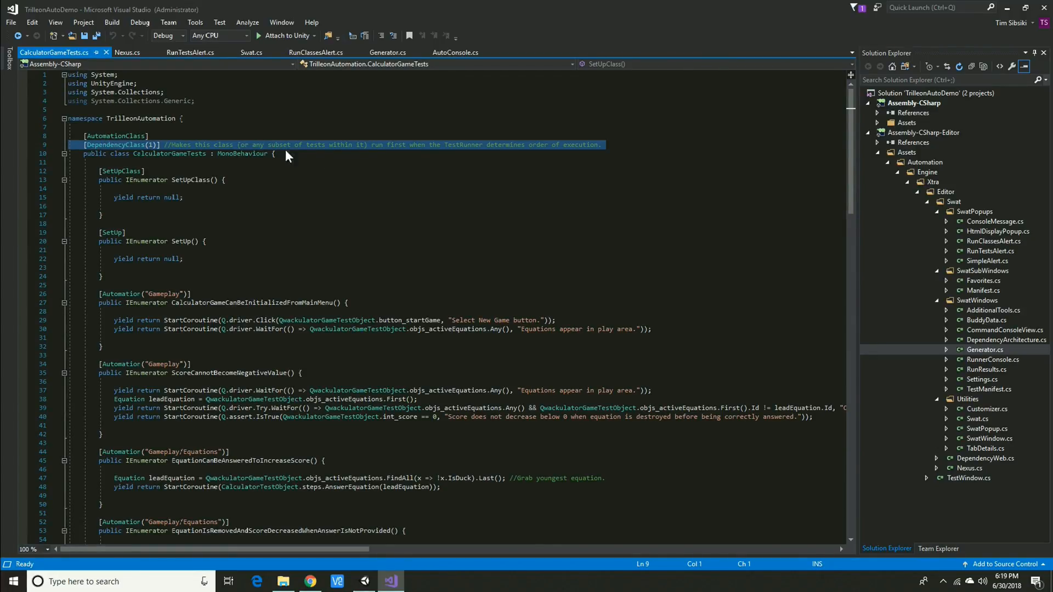
Switch to Unity, open the Dependency Web graph and spread apart the DependencyWebTest_01, _02, _03, _04 and _06 nodes.
click(364, 581)
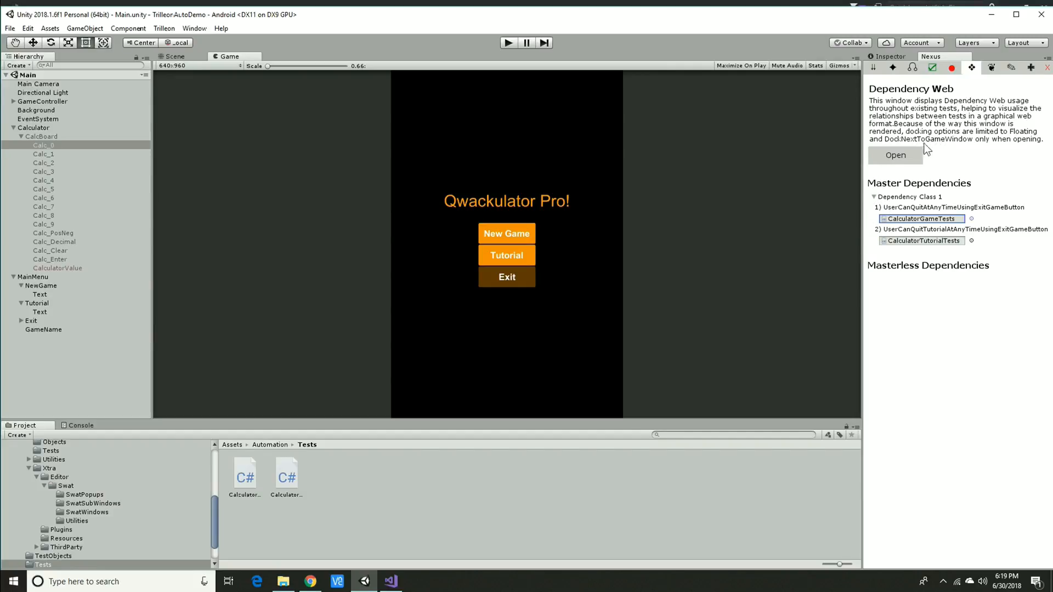
click(896, 156)
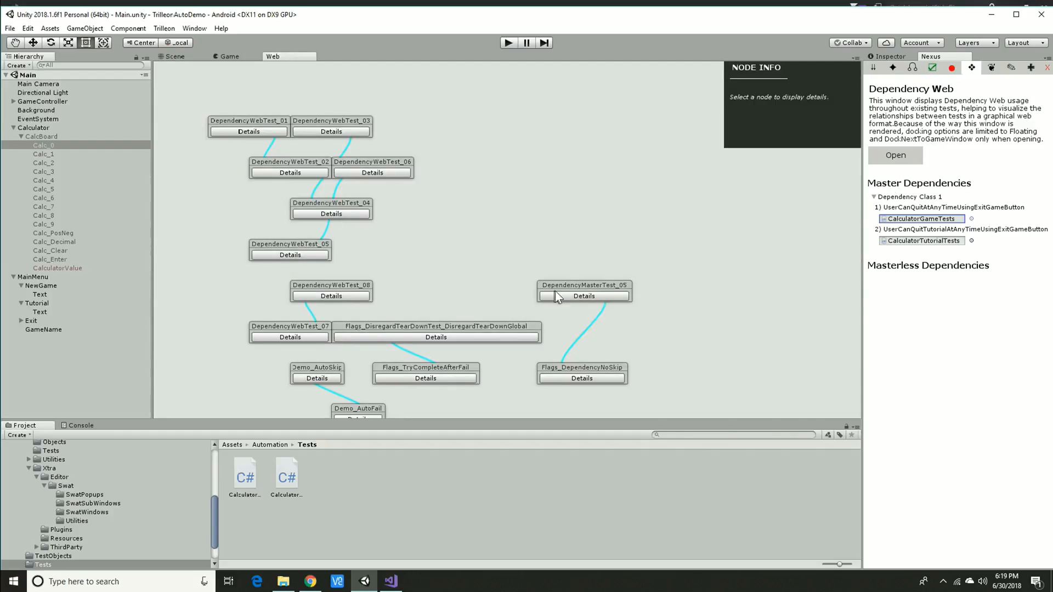
drag(350, 115, 504, 92)
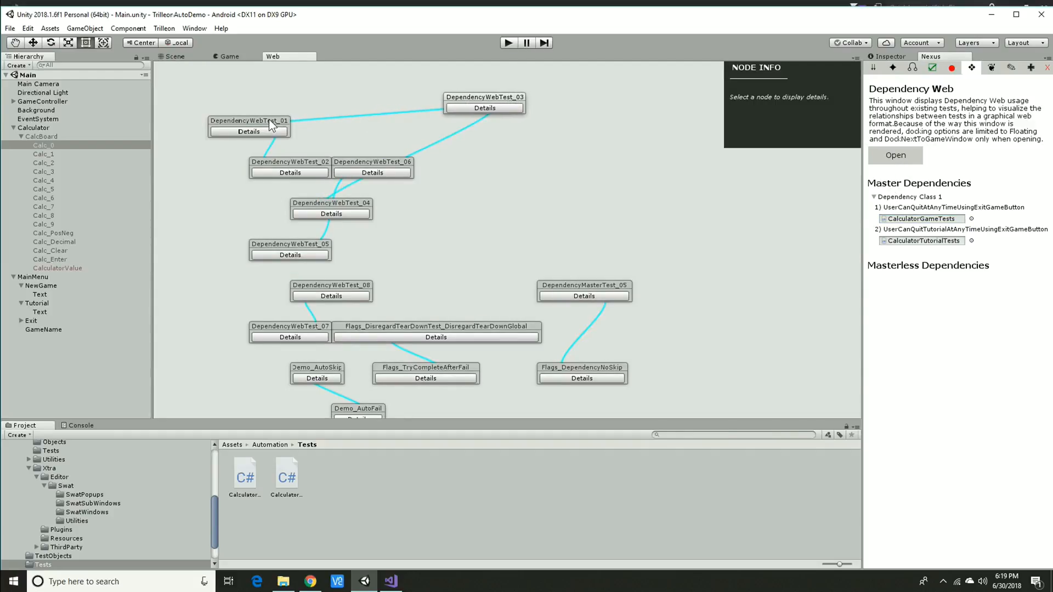
drag(269, 119, 296, 70)
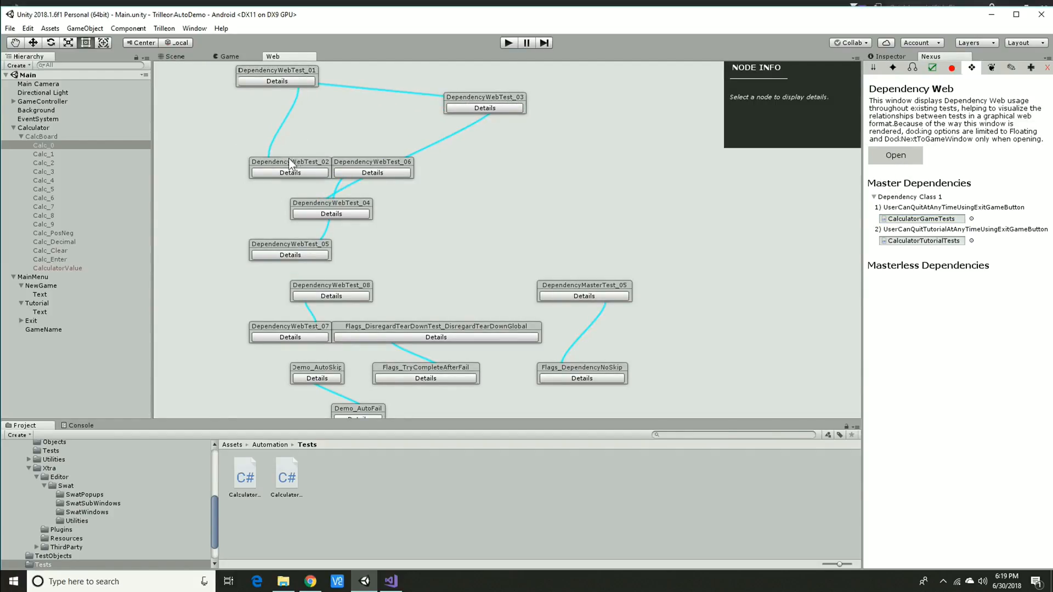
drag(292, 160, 204, 115)
drag(409, 150, 612, 148)
drag(351, 202, 356, 127)
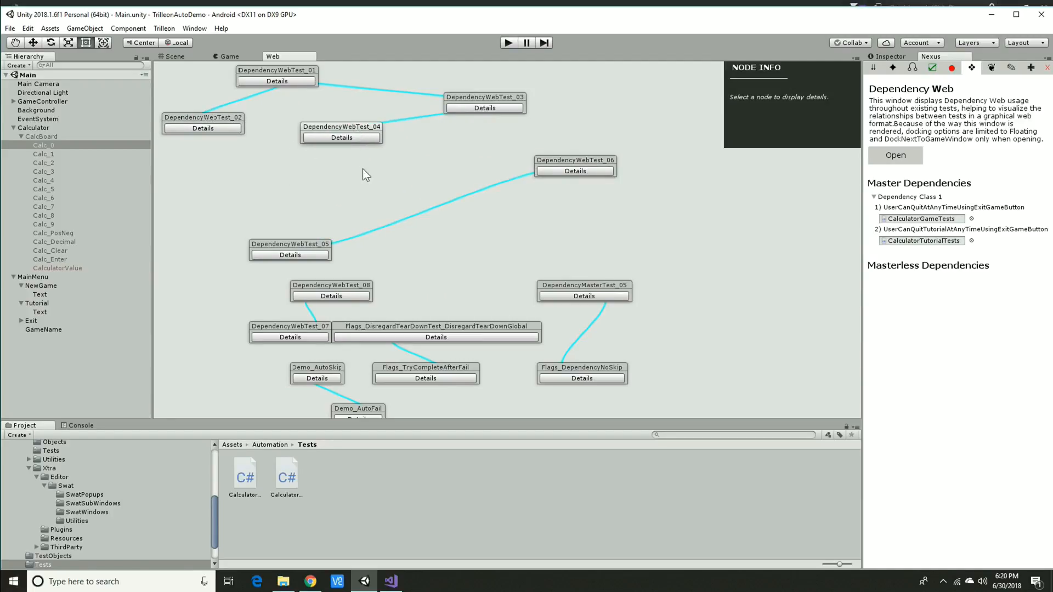
Inspect the details of DependencyWebTest_03 through _06, repositioning the DependencyWebTest_05 and DependencyMasterTest_05 nodes, and close the graph.
click(492, 107)
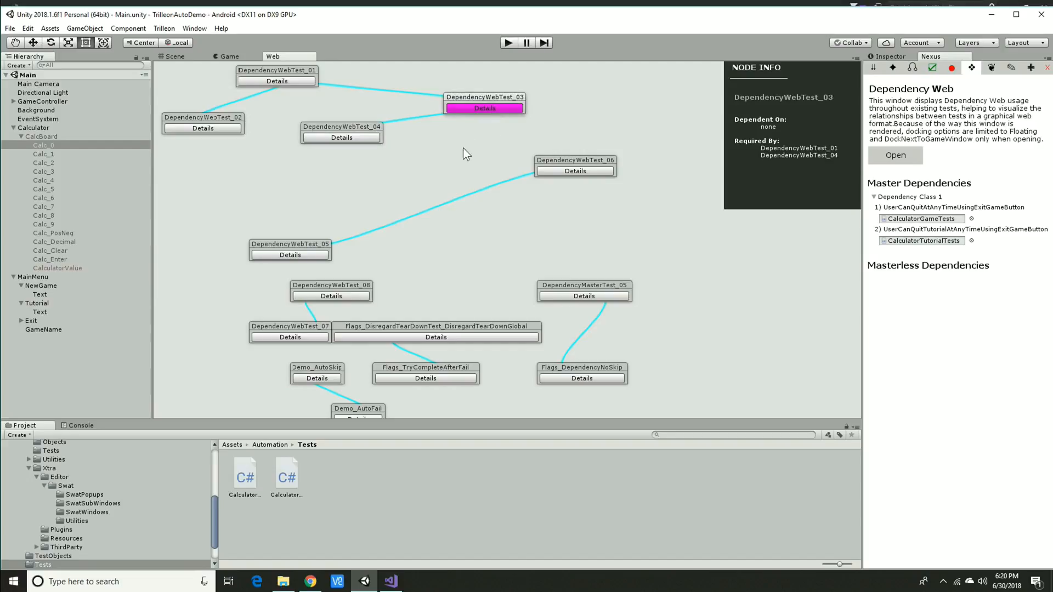
click(345, 137)
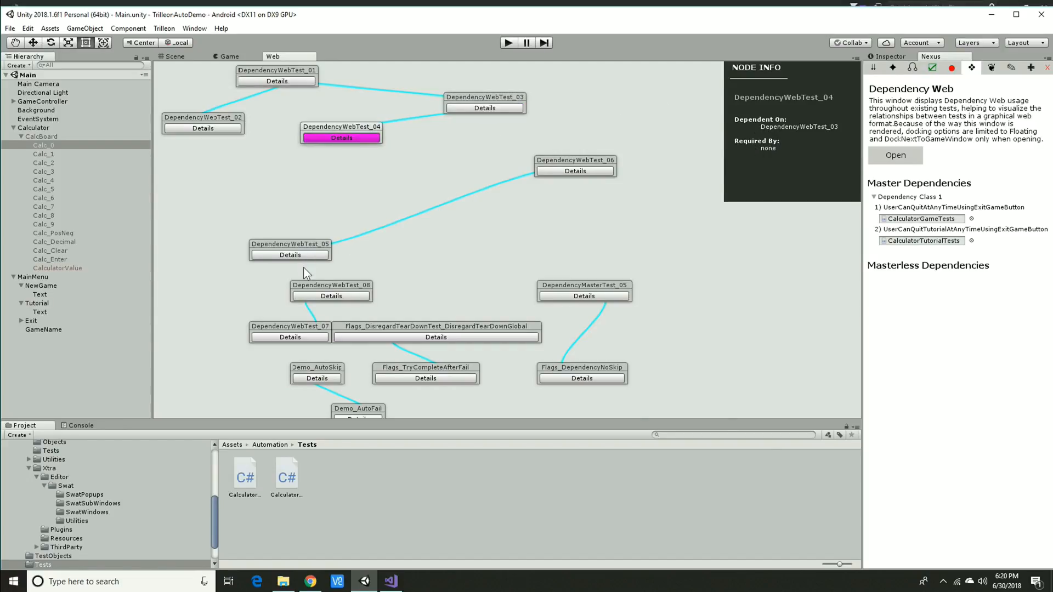
drag(315, 246, 473, 192)
click(448, 202)
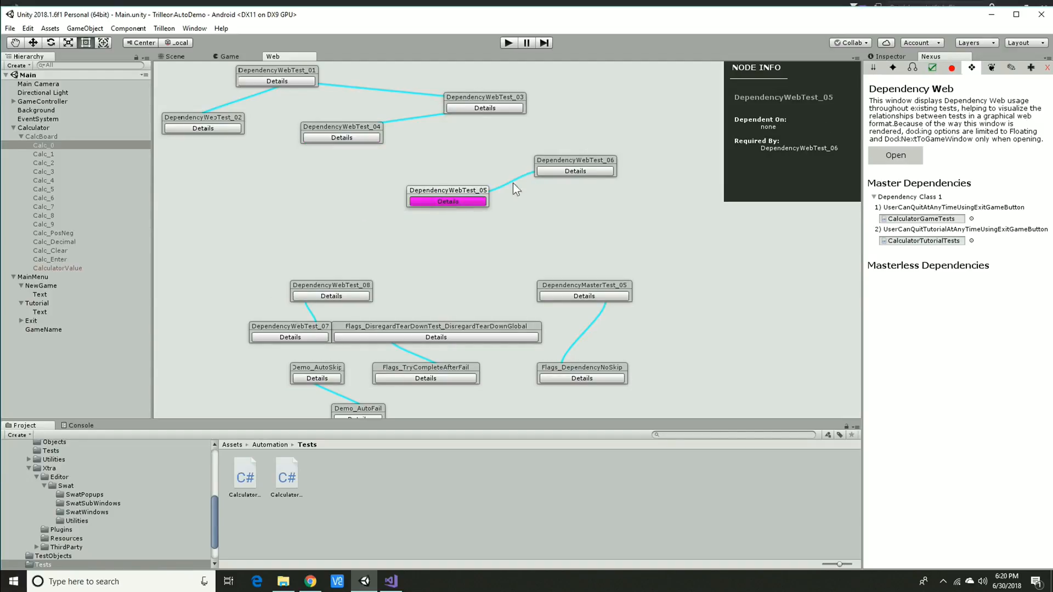
click(588, 170)
drag(589, 285, 615, 216)
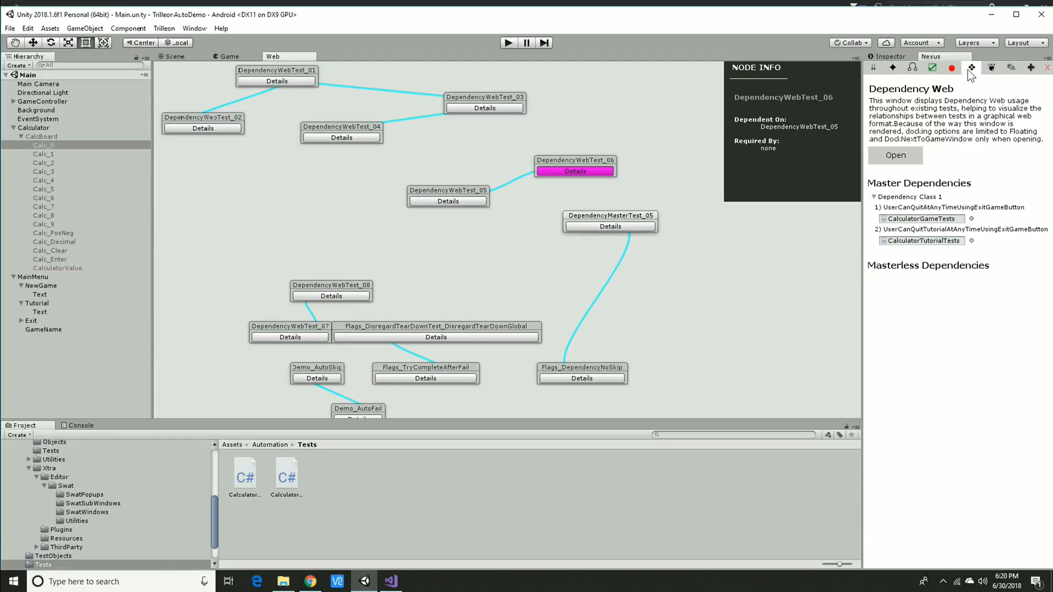
right_click(284, 57)
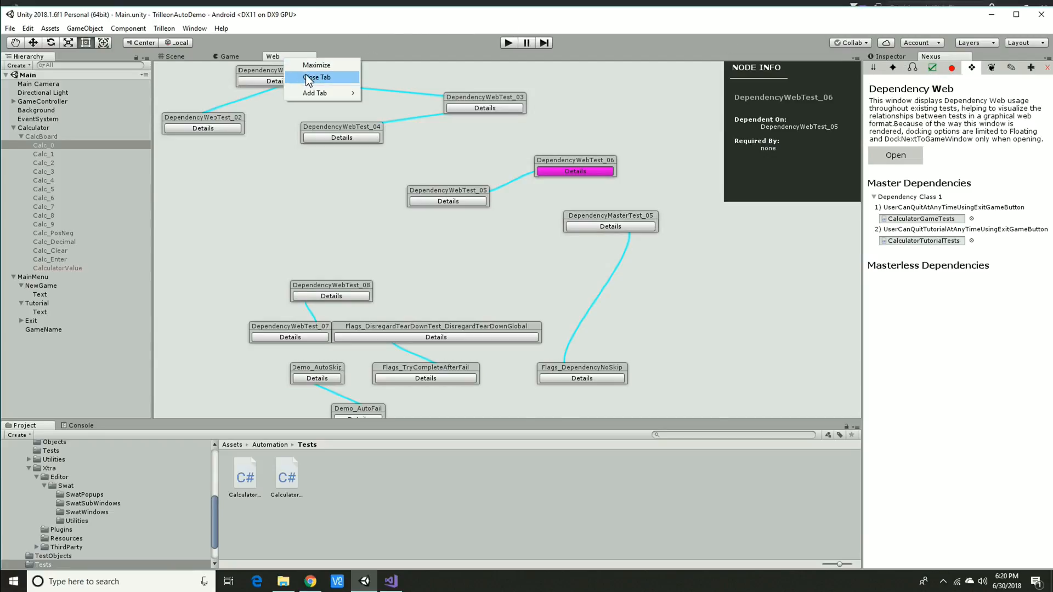
click(305, 74)
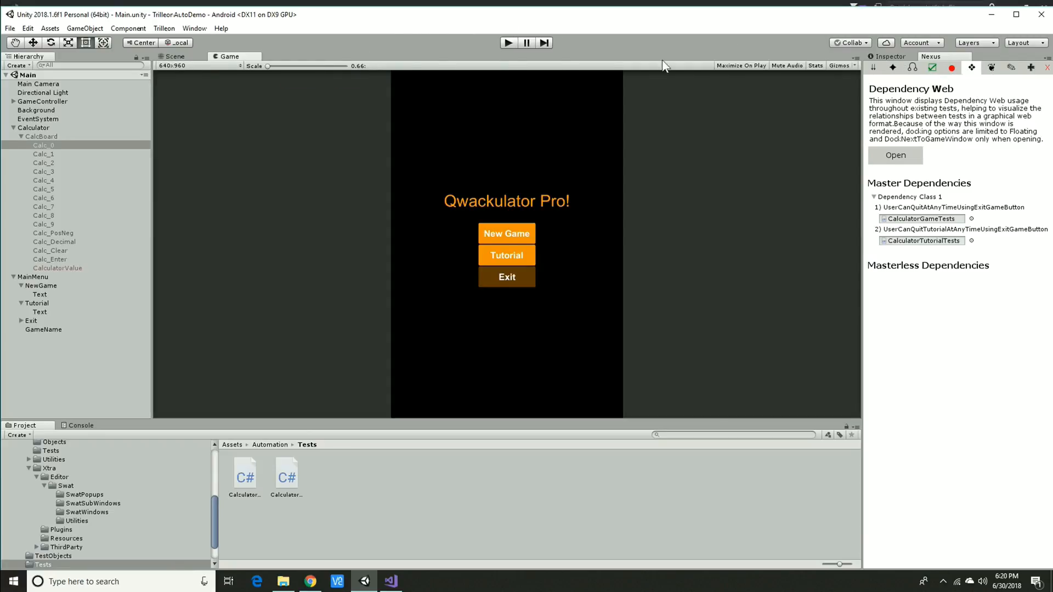
View the Set Buddy Info page in Nexus and review the Trilleon Settings through to Custom Settings.
click(992, 67)
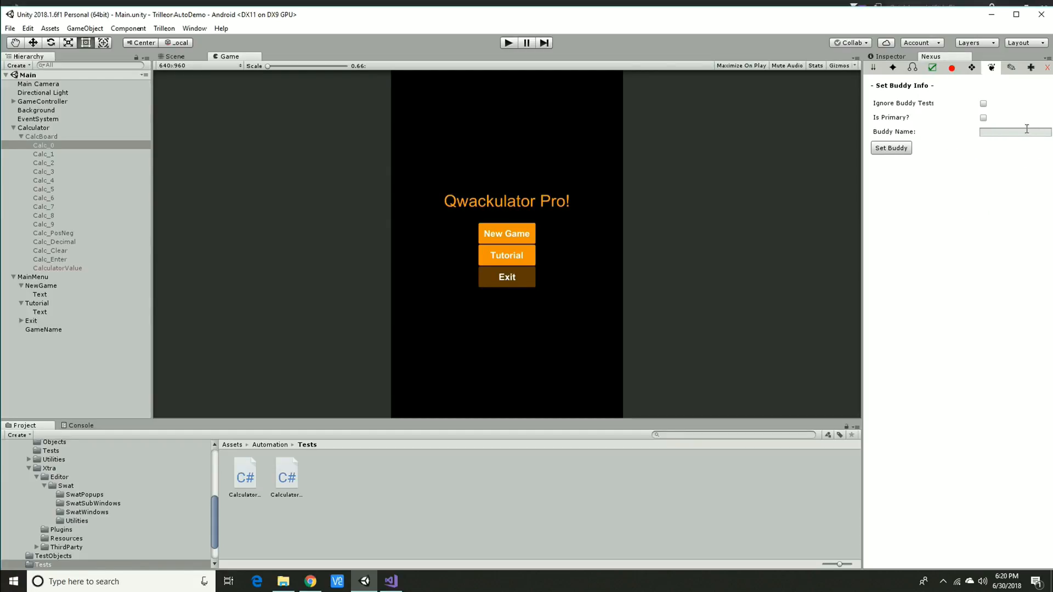
click(1011, 68)
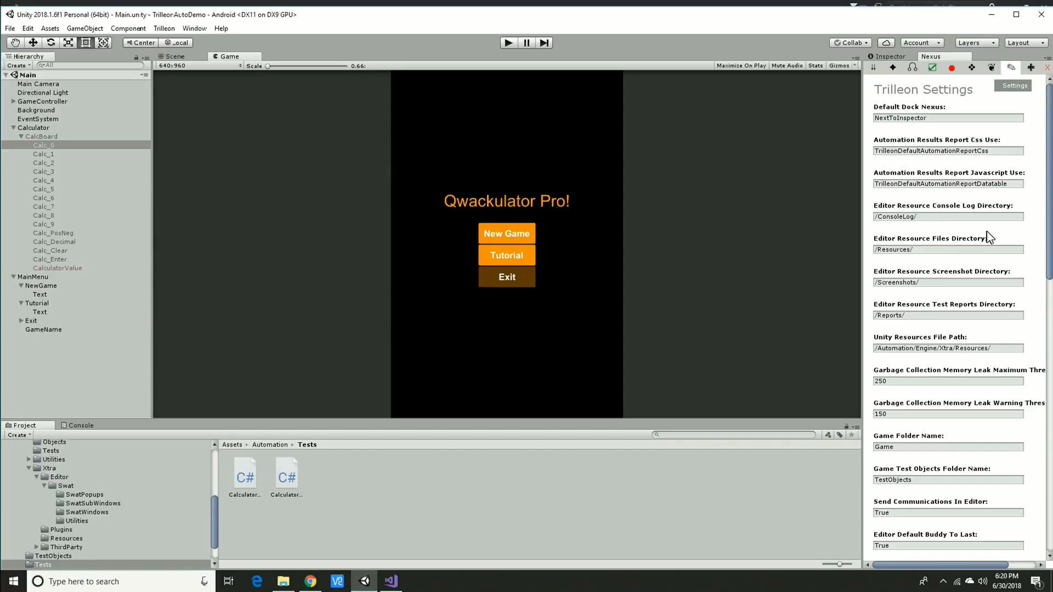
scroll(984, 232, down, 4)
scroll(979, 232, down, 15)
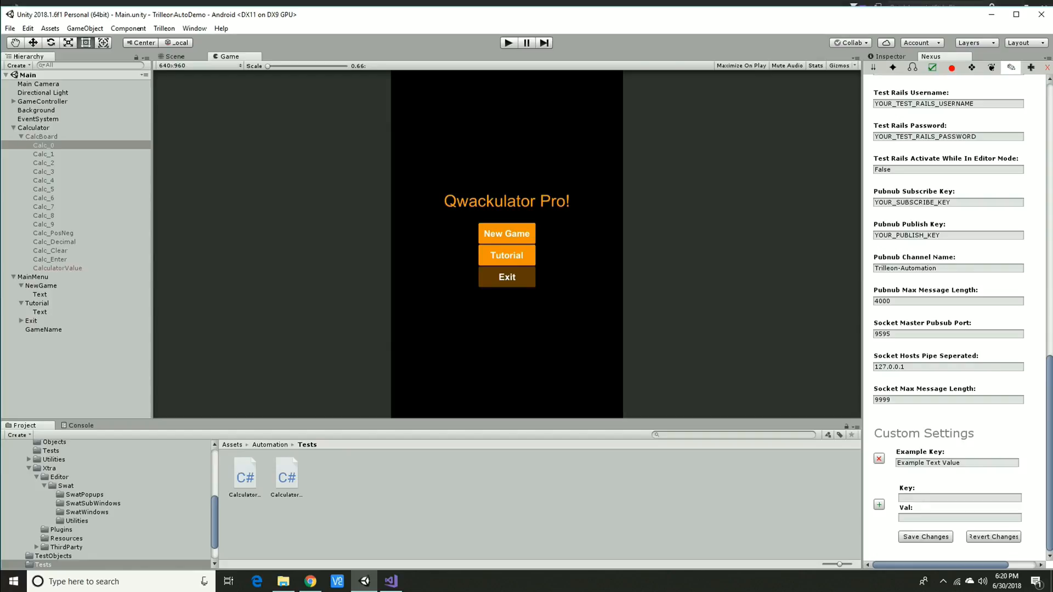
scroll(965, 406, up, 3)
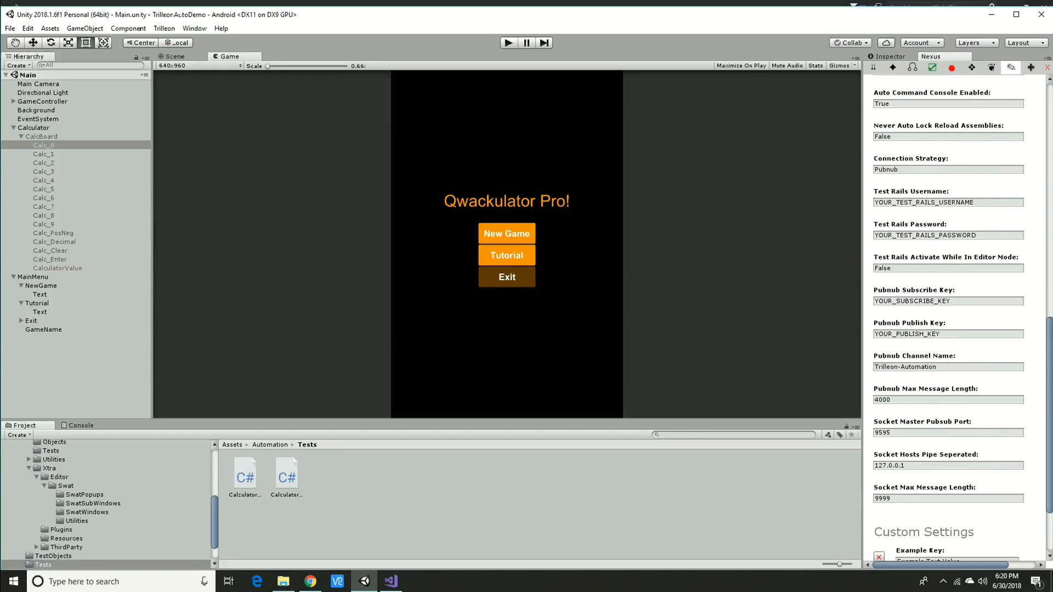
scroll(943, 440, down, 3)
Add a custom setting with the key Test and the value False, and save the changes.
click(916, 498)
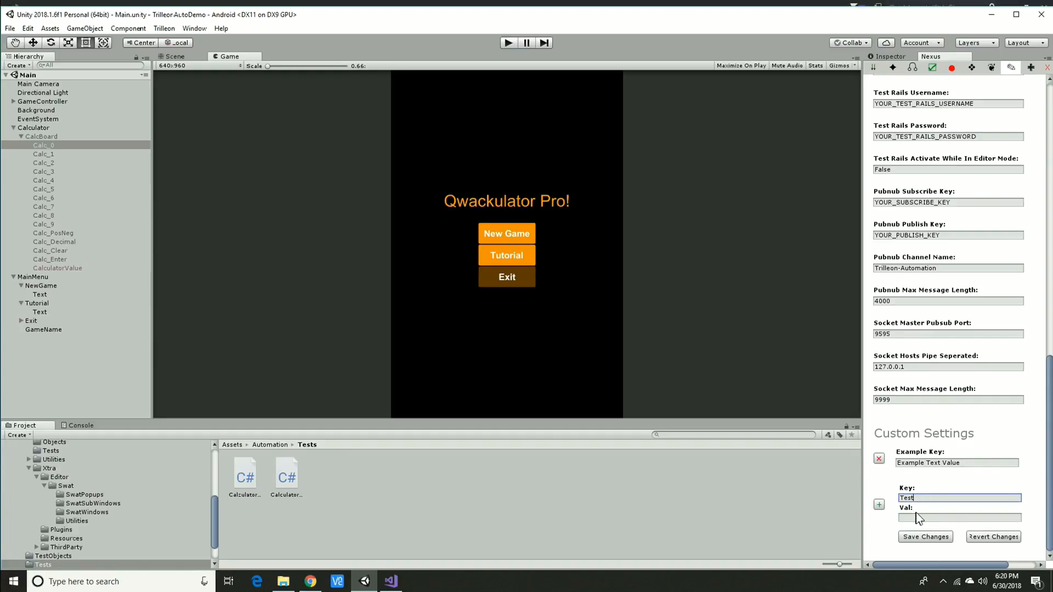
click(916, 518)
text(False)
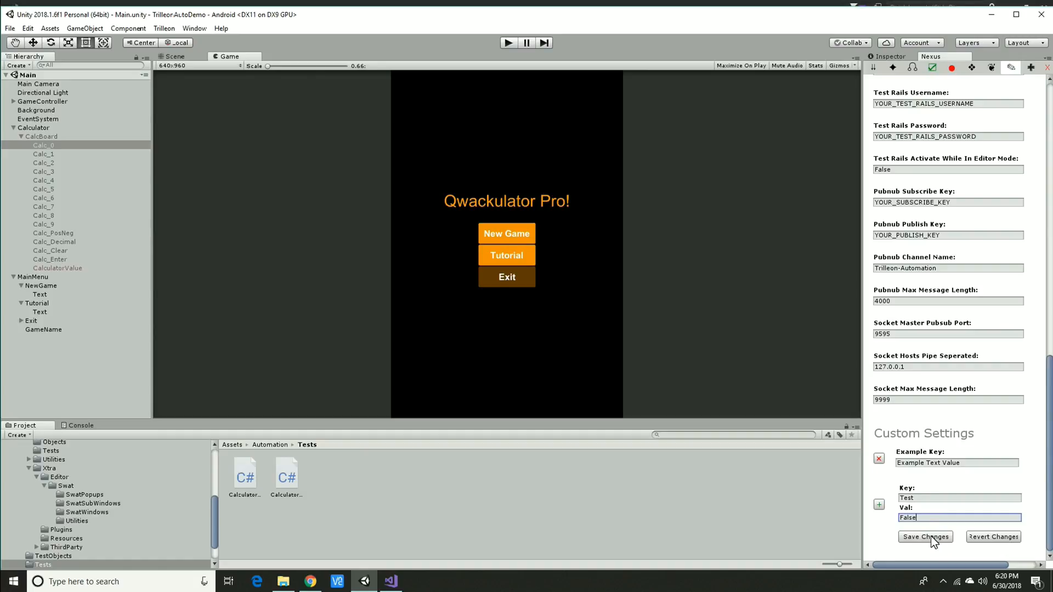
click(930, 536)
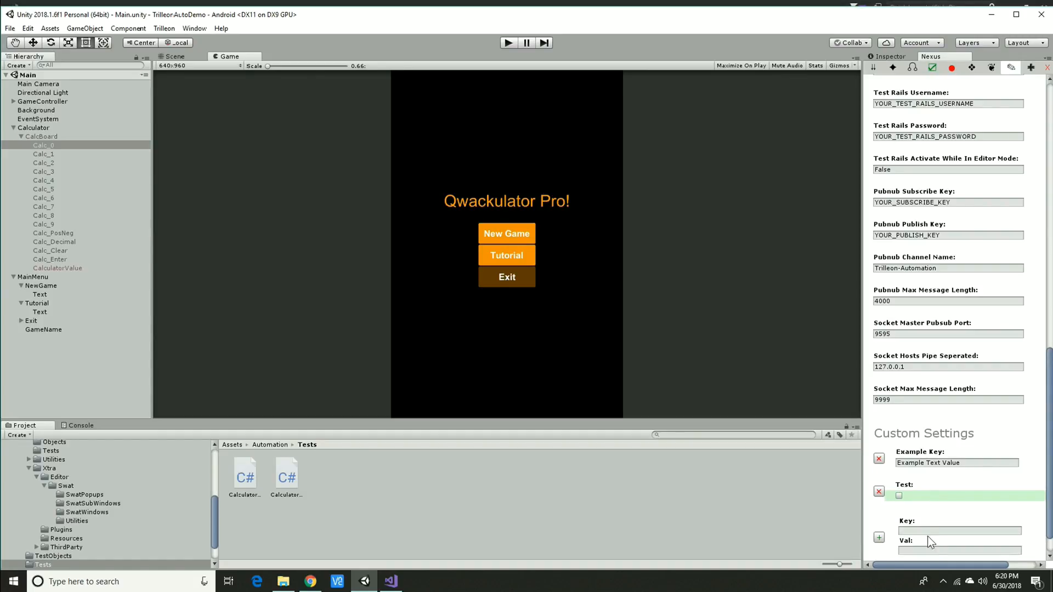
click(900, 496)
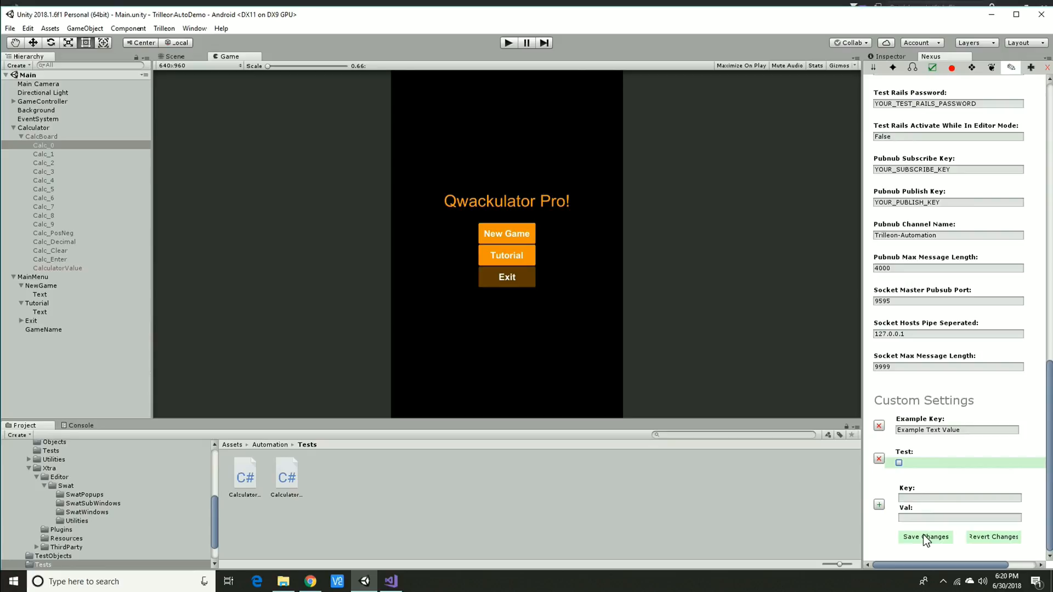
click(925, 537)
Set Never Auto Lock Reload Assemblies to True and clear the Connection Strategy value in the Trilleon Settings.
scroll(945, 331, up, 5)
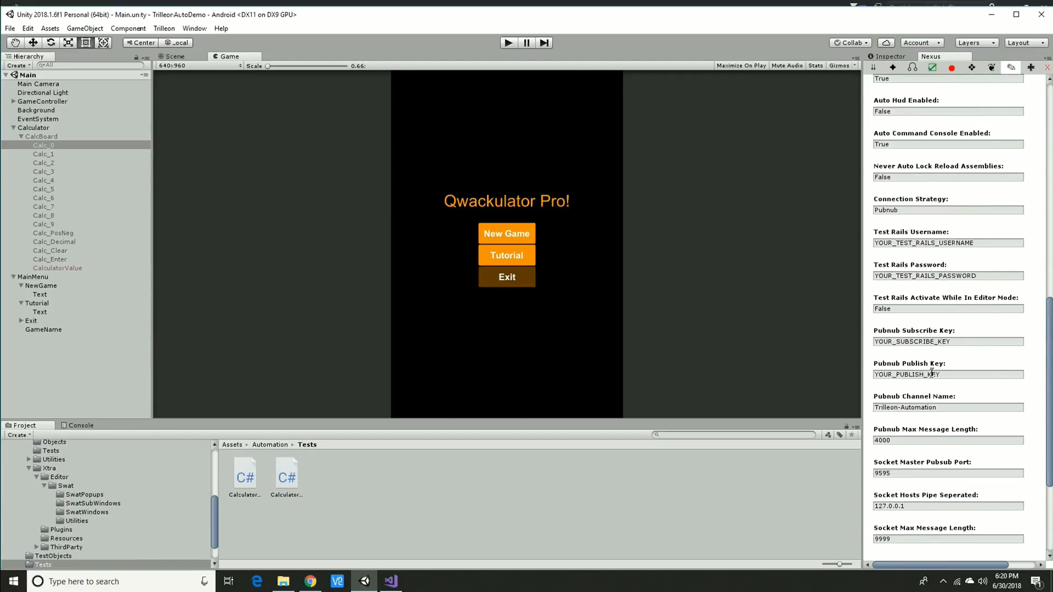
scroll(932, 373, up, 4)
double_click(925, 374)
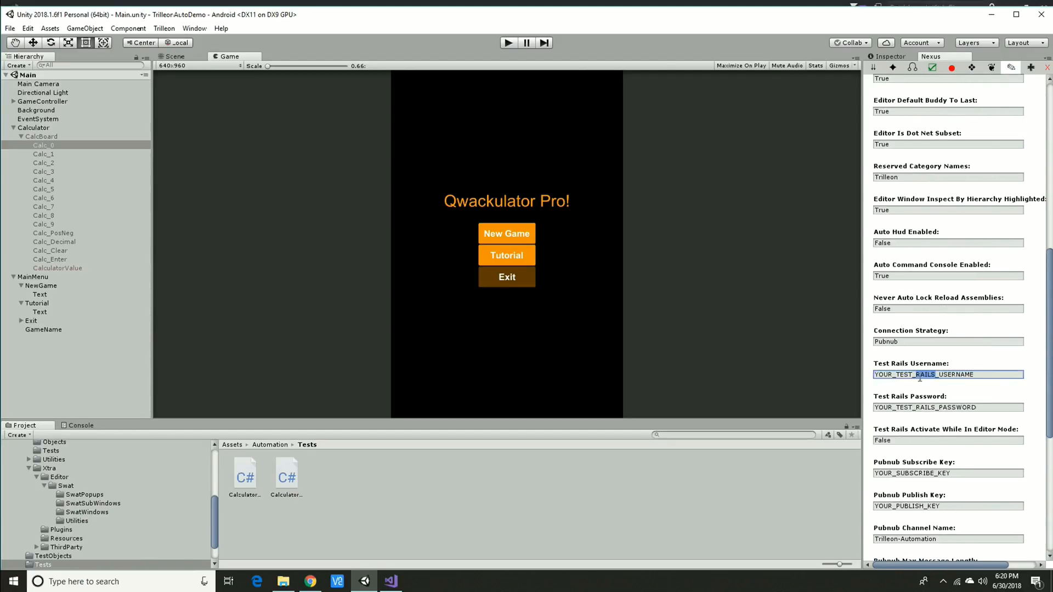
click(916, 342)
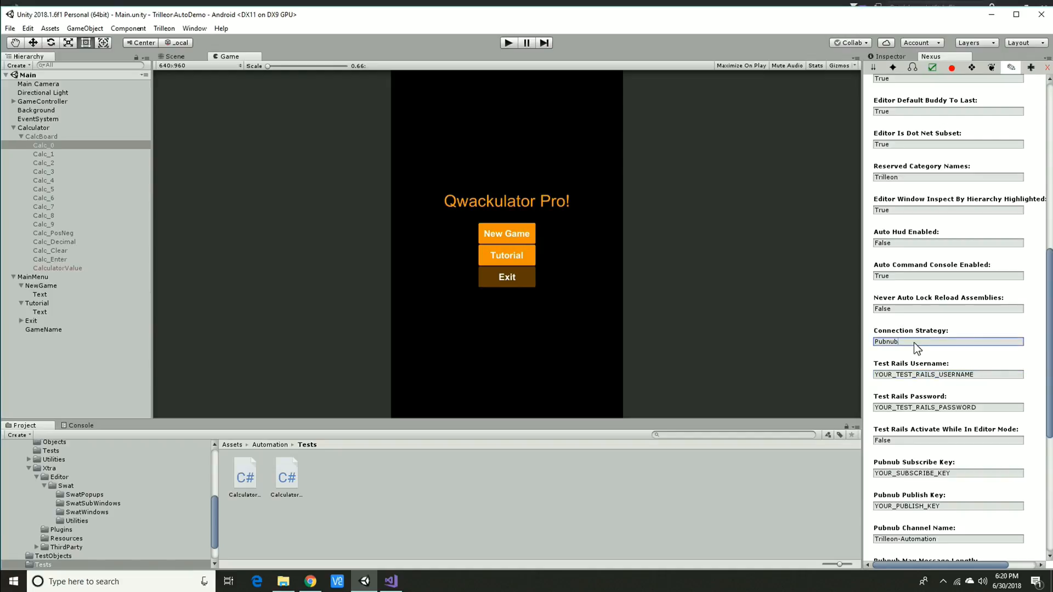
click(907, 311)
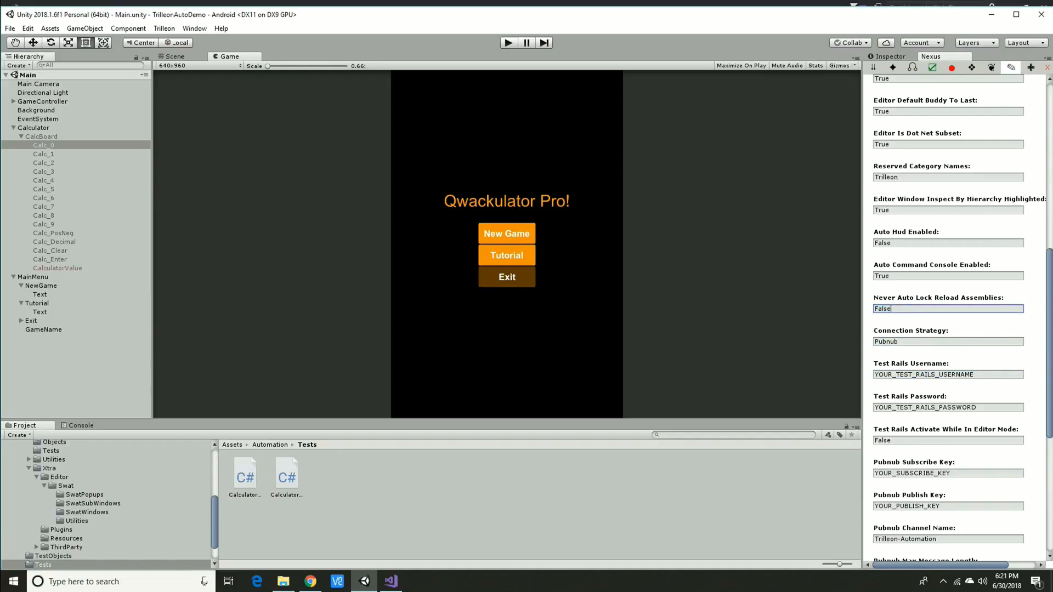
double_click(905, 311)
text(True)
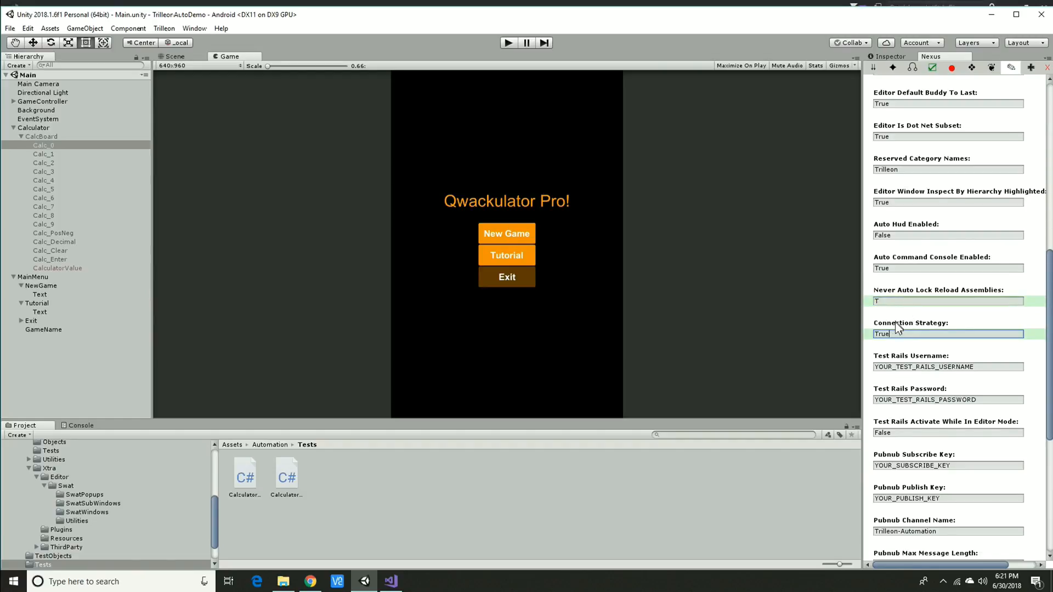
key(Tab)
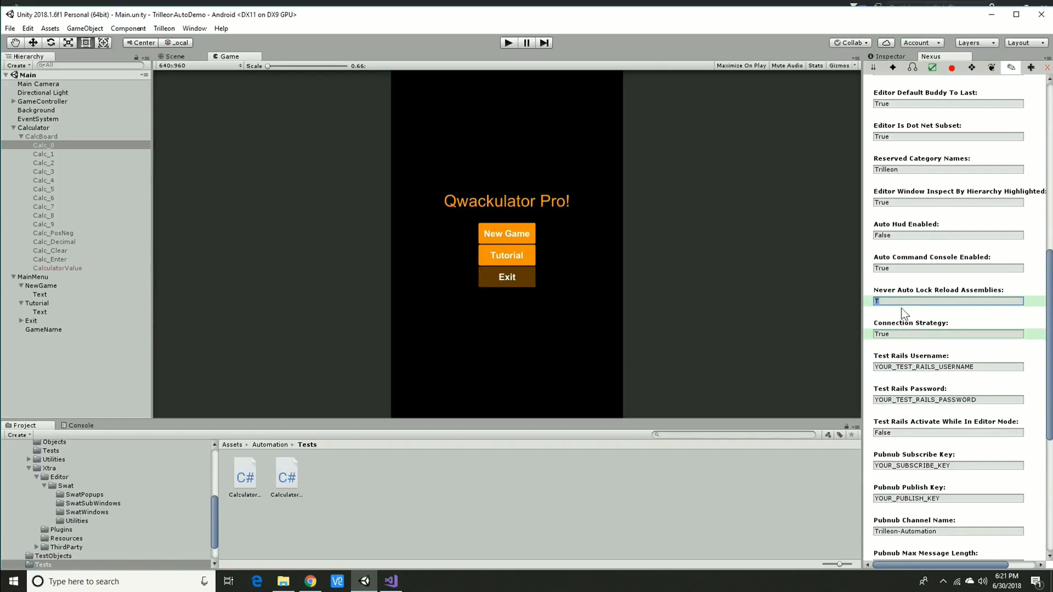
click(899, 333)
click(900, 333)
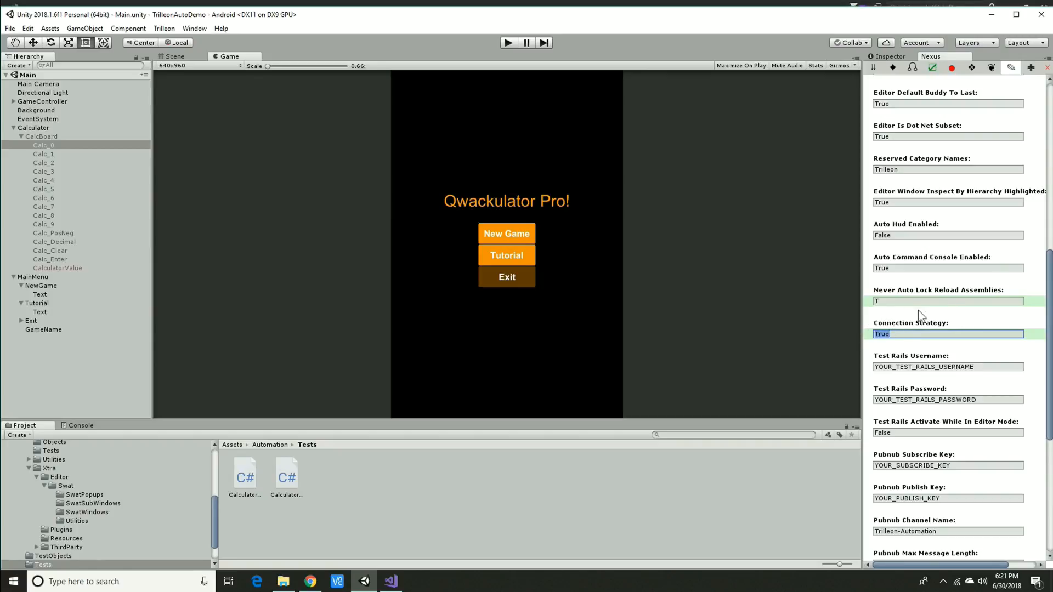
key(BackSpace)
click(907, 300)
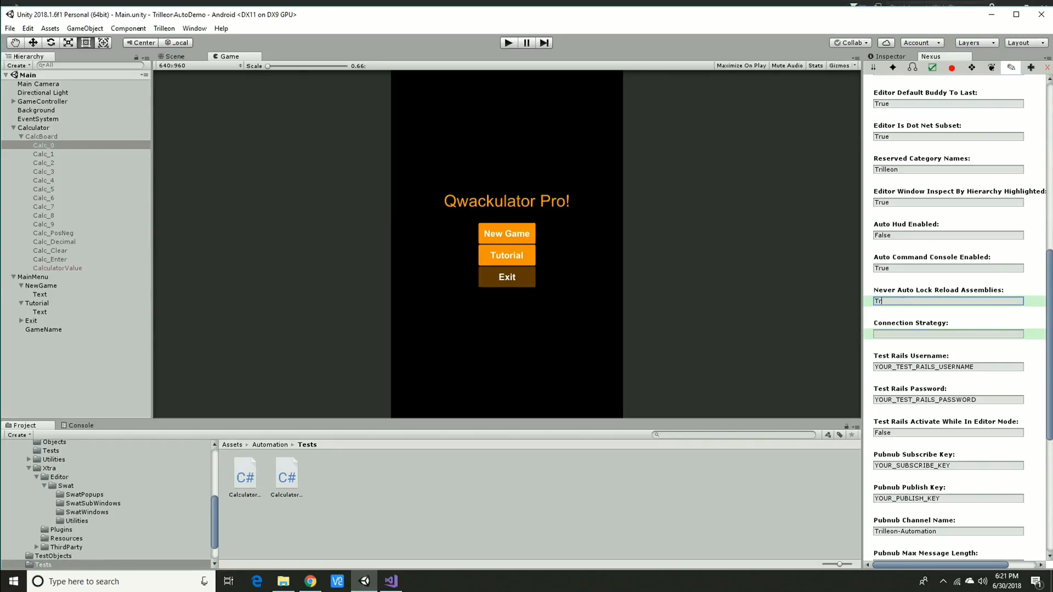
text(ue)
Set the Connection Strategy to Pubsub, save the settings and return to the edited entries.
click(907, 335)
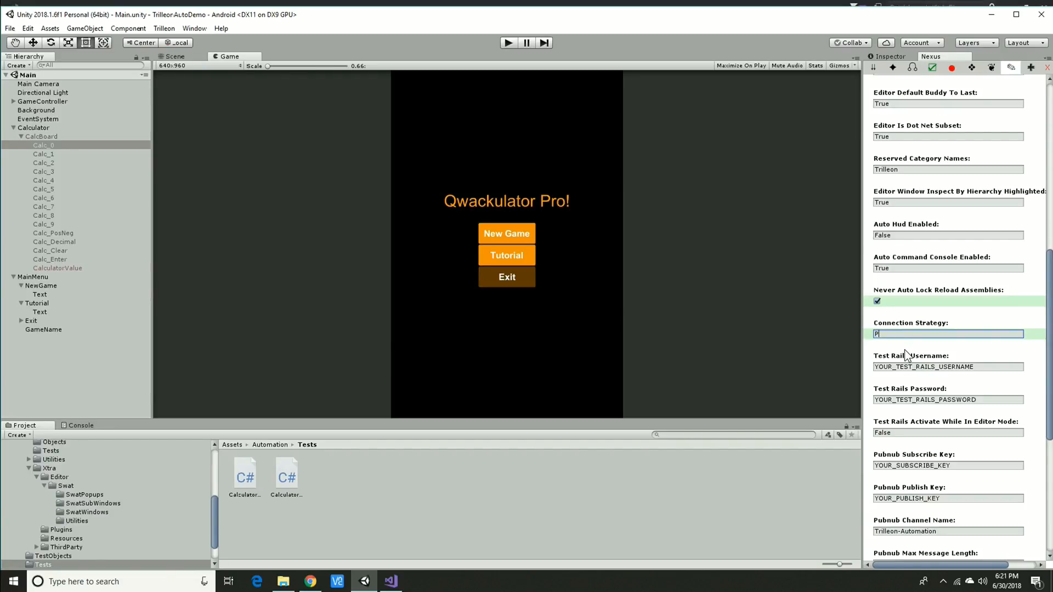
scroll(903, 357, down, 9)
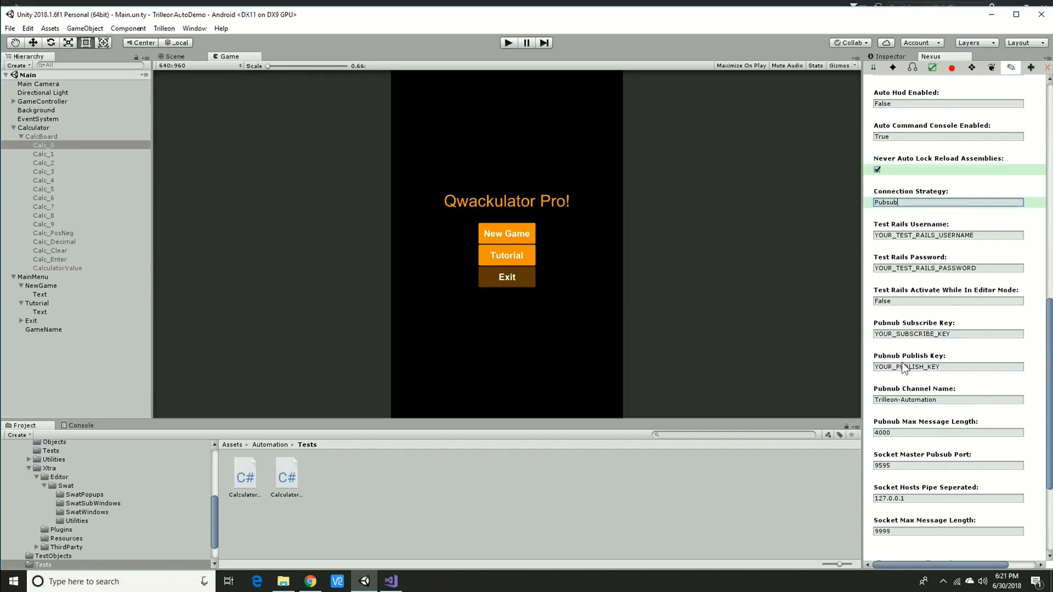
click(925, 536)
scroll(933, 384, up, 9)
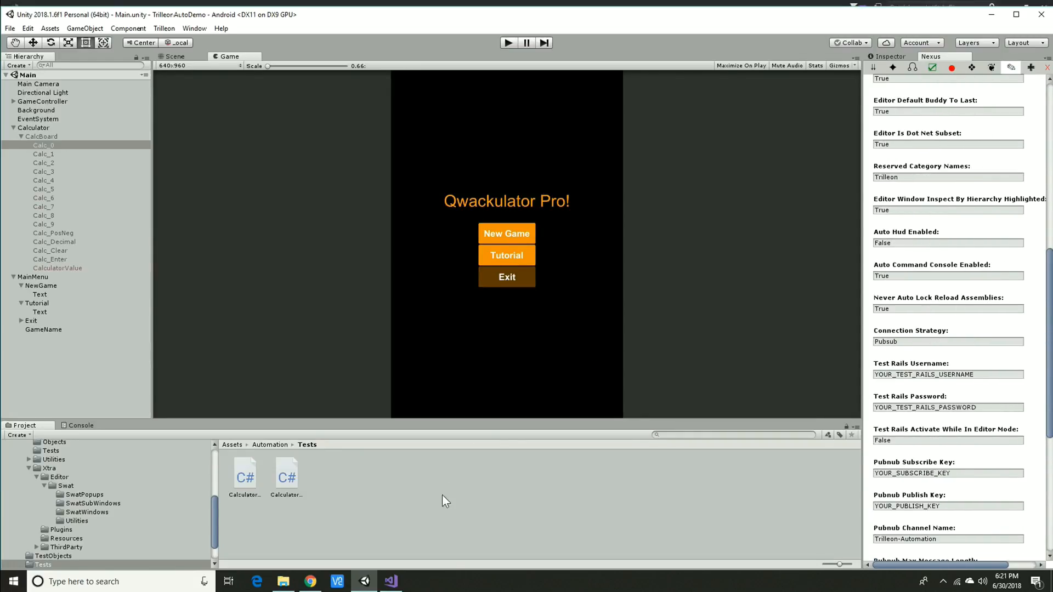
Switch to Visual Studio and open TrilleonConfig.txt from Assembly-CSharp's Automation/Engine/Xtra/Resources folder, normalizing its line endings to Windows (CR LF).
click(390, 580)
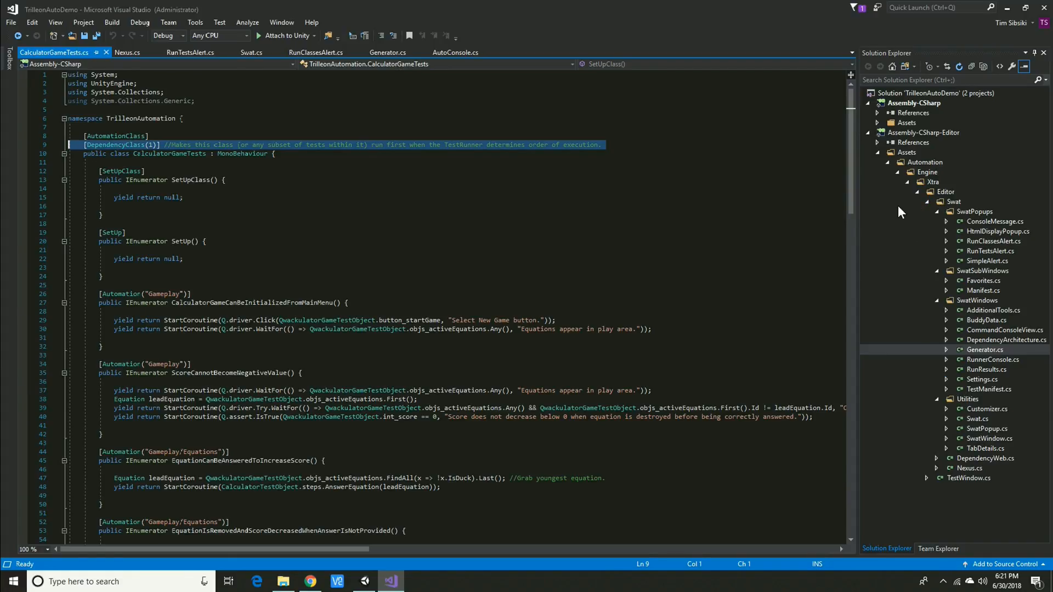
click(878, 123)
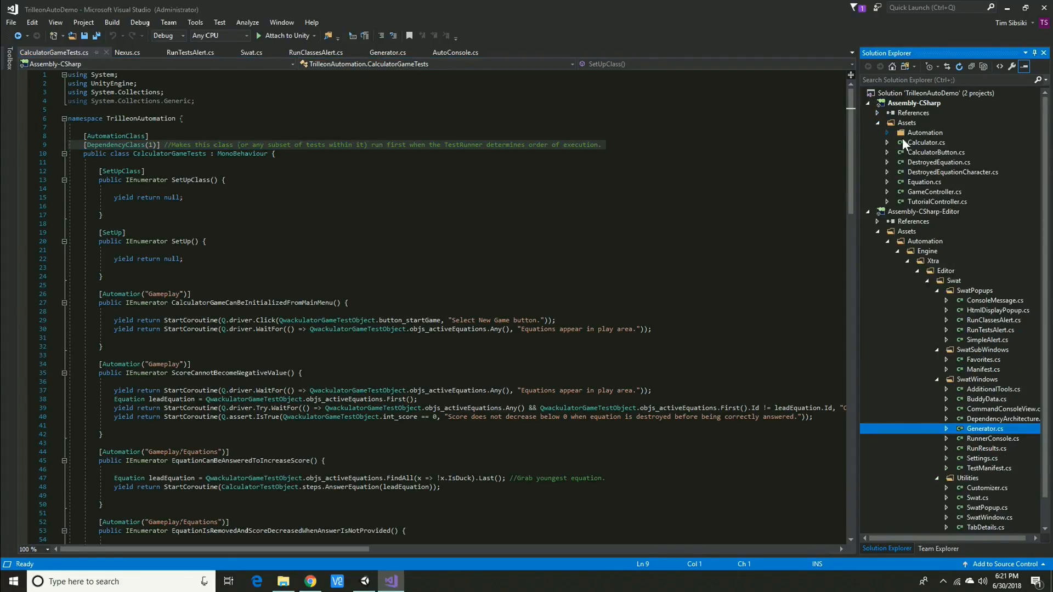
click(887, 132)
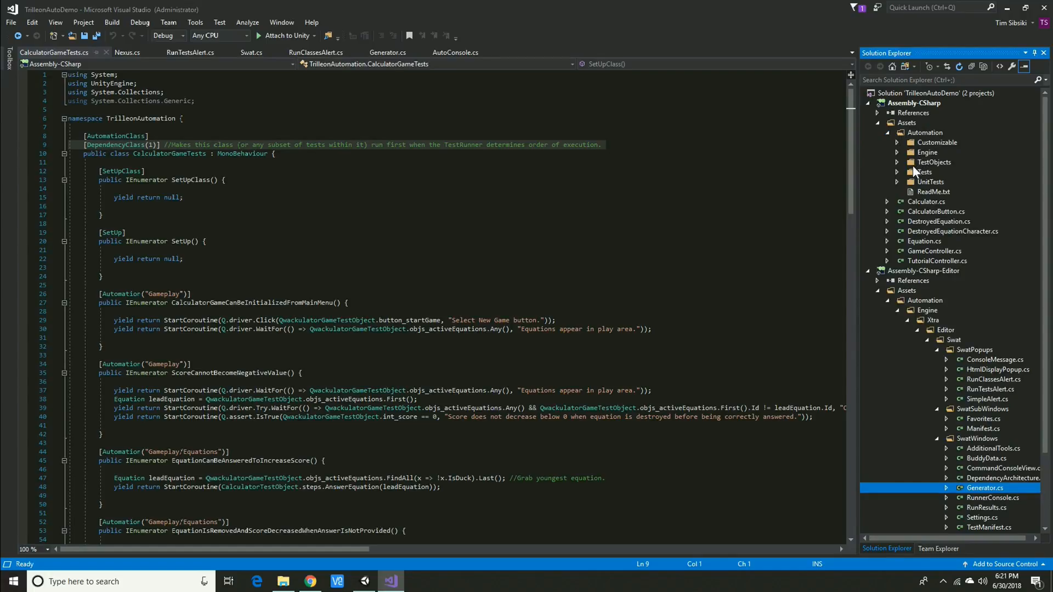
click(898, 152)
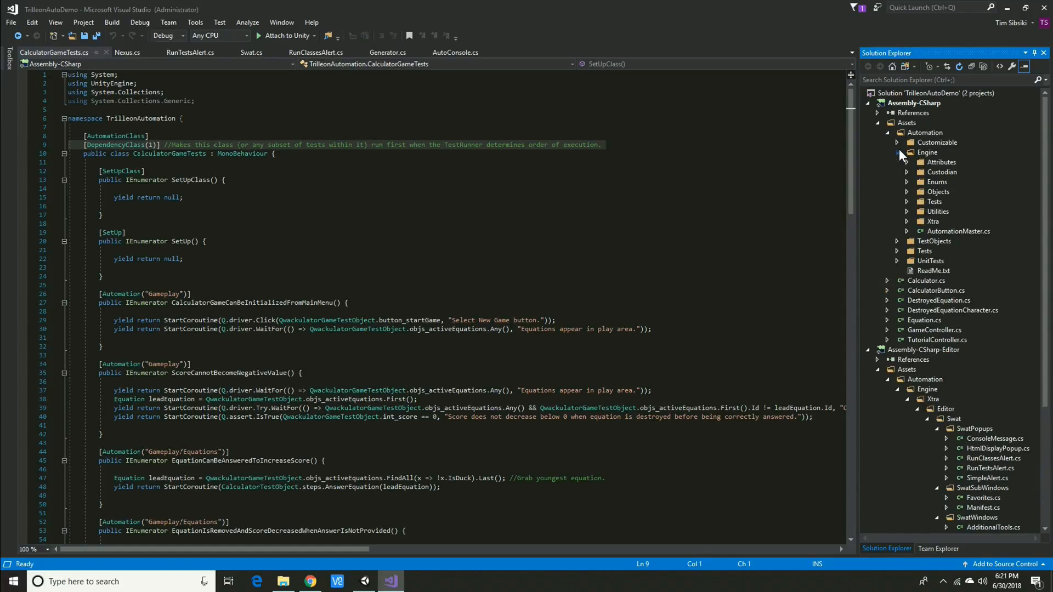
click(907, 221)
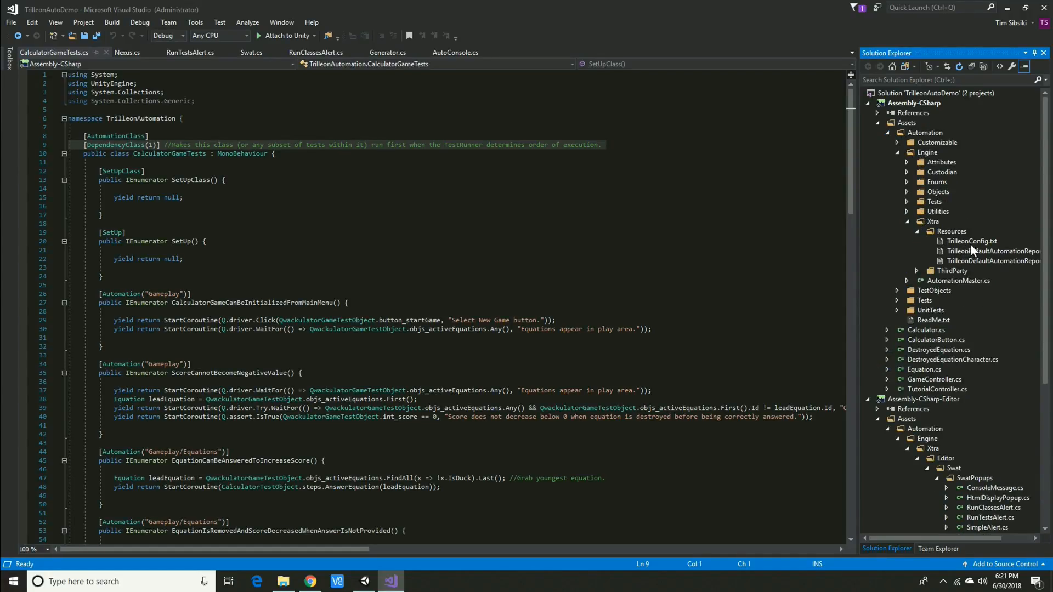
double_click(972, 240)
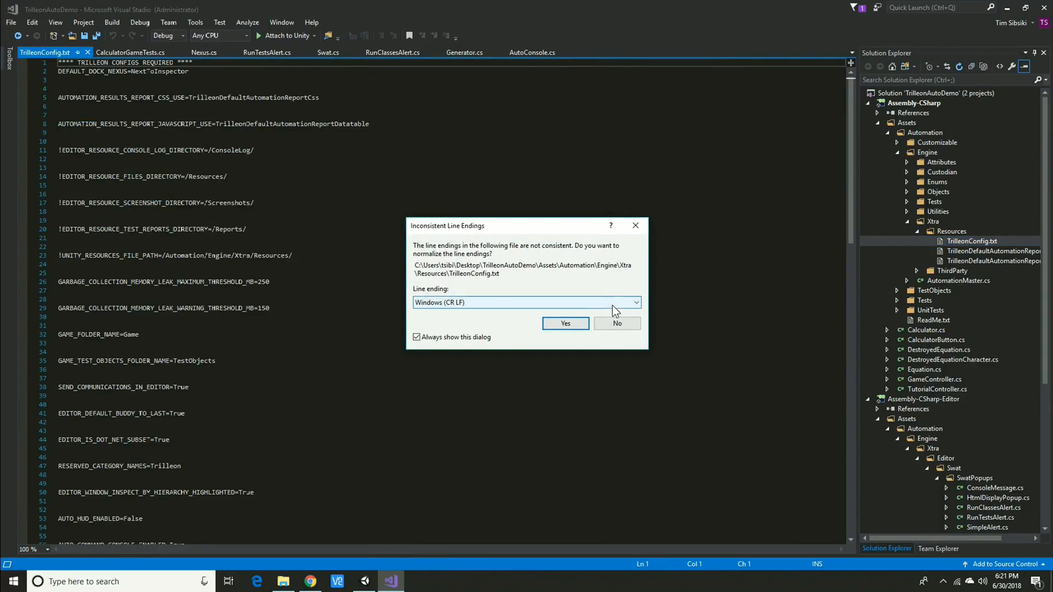
click(575, 323)
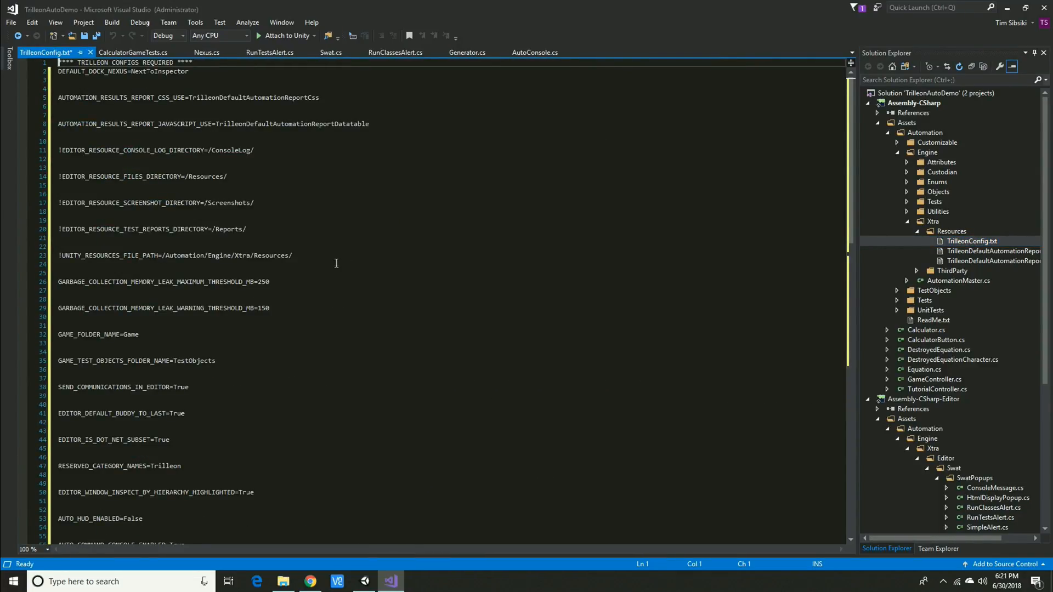
Review the settings listed in TrilleonConfig.txt, close the file without saving, and switch back to Unity.
scroll(150, 184, down, 20)
scroll(150, 187, up, 20)
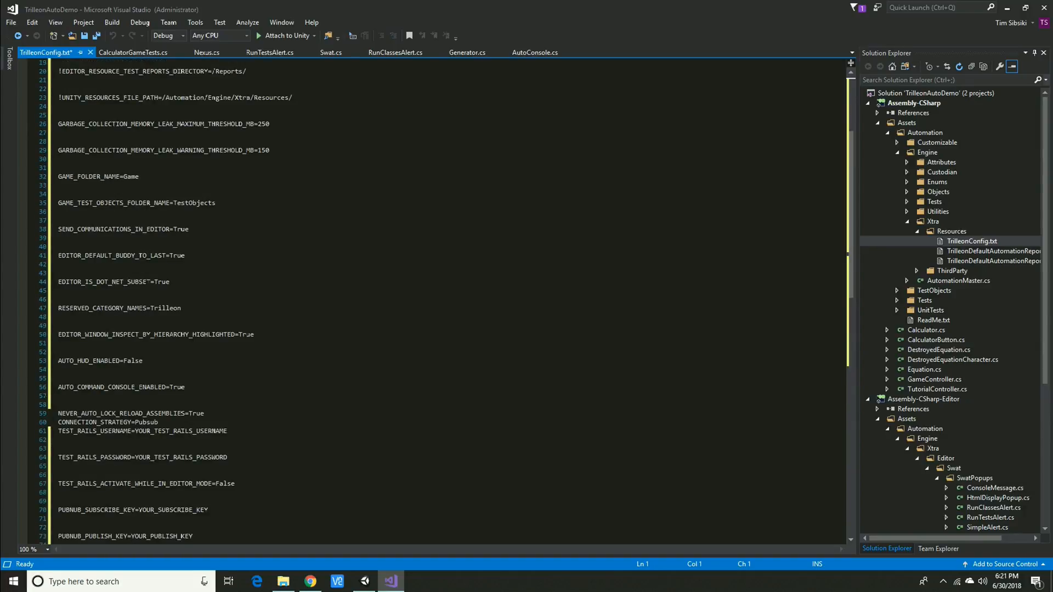
click(90, 52)
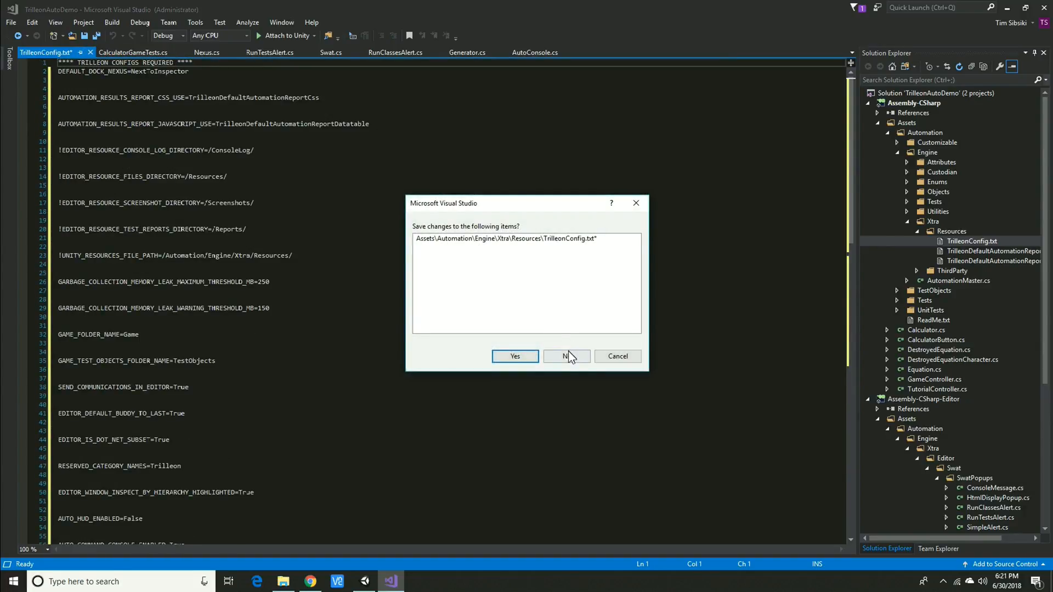
click(568, 356)
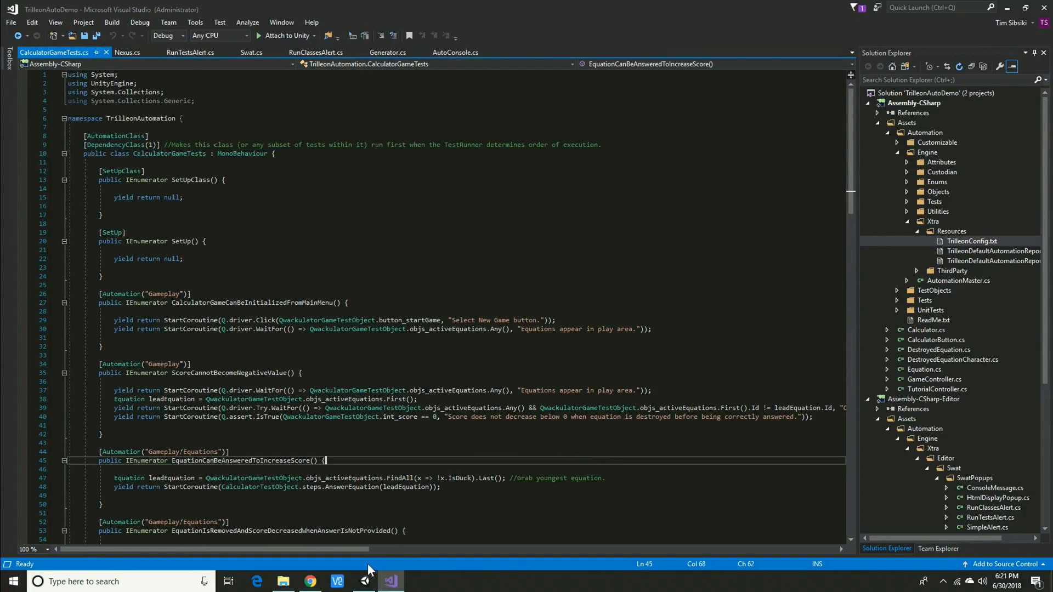
click(365, 580)
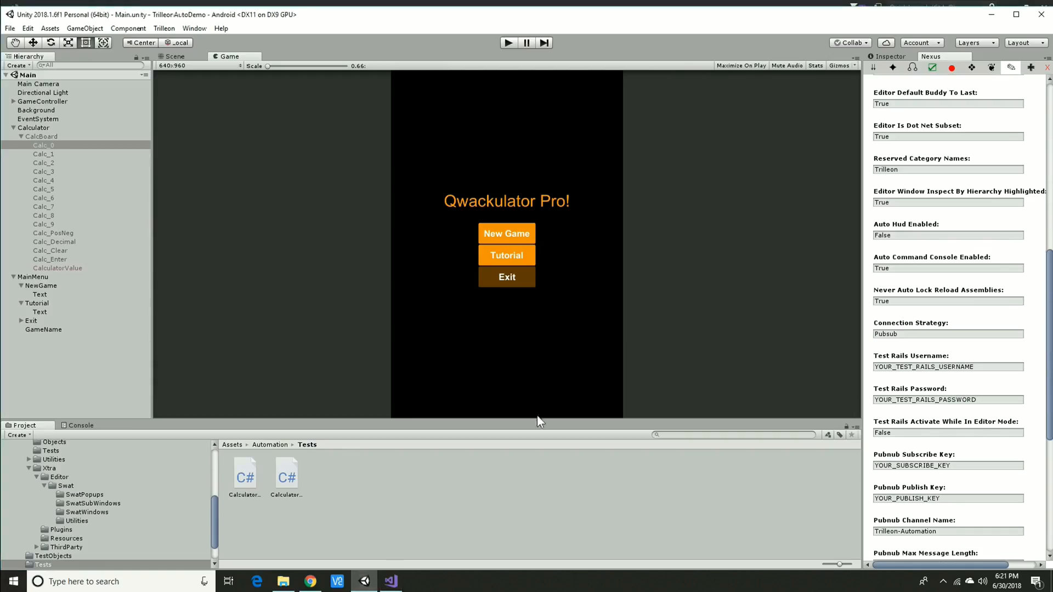
Review the additional tools page in Nexus and set the Default Test View to Unit Tests.
click(1032, 68)
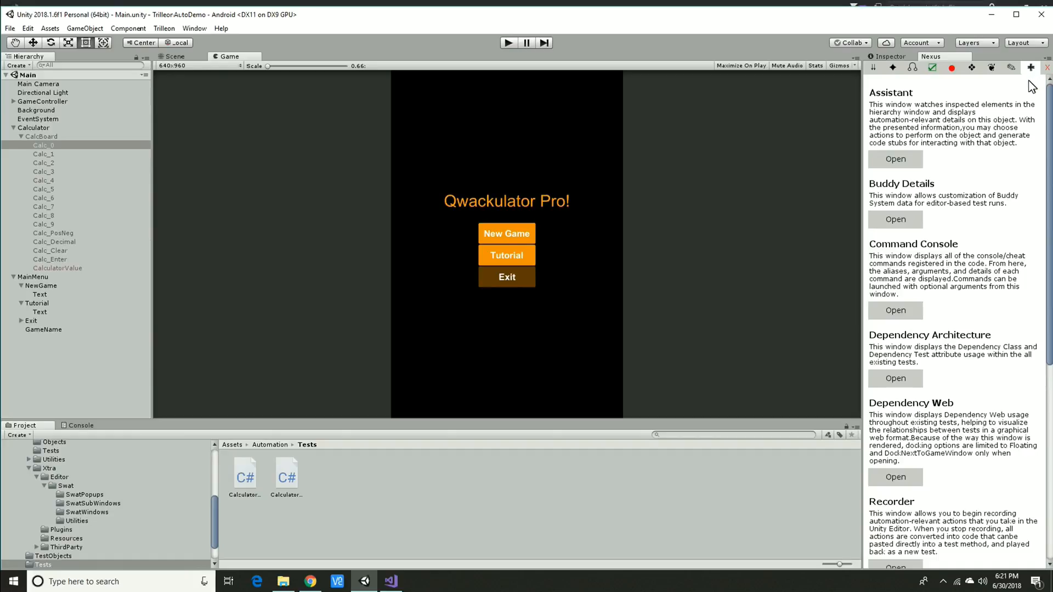
scroll(930, 159, down, 6)
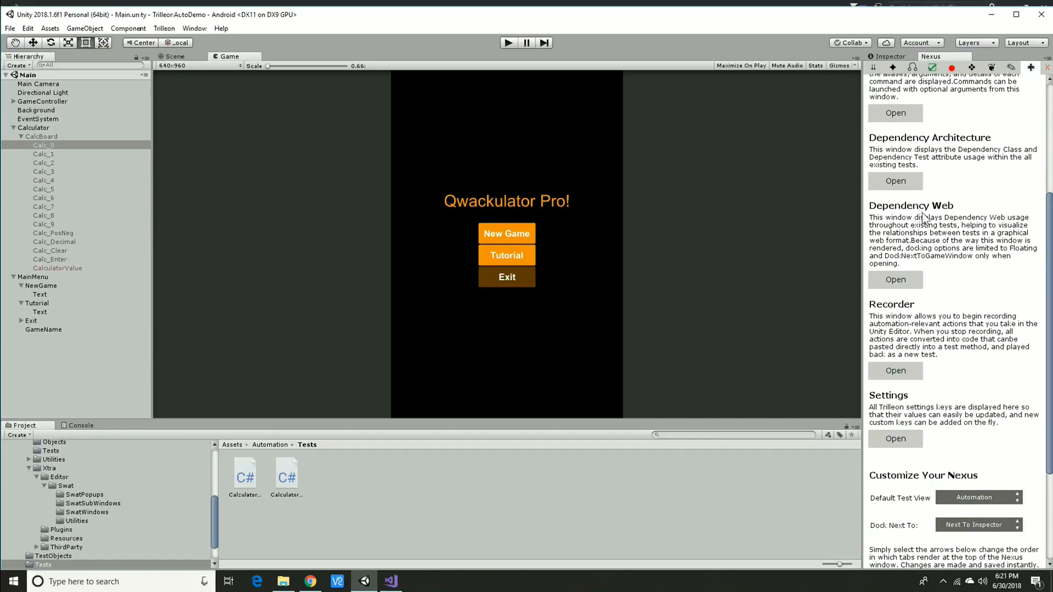
scroll(927, 212, up, 6)
scroll(930, 207, down, 11)
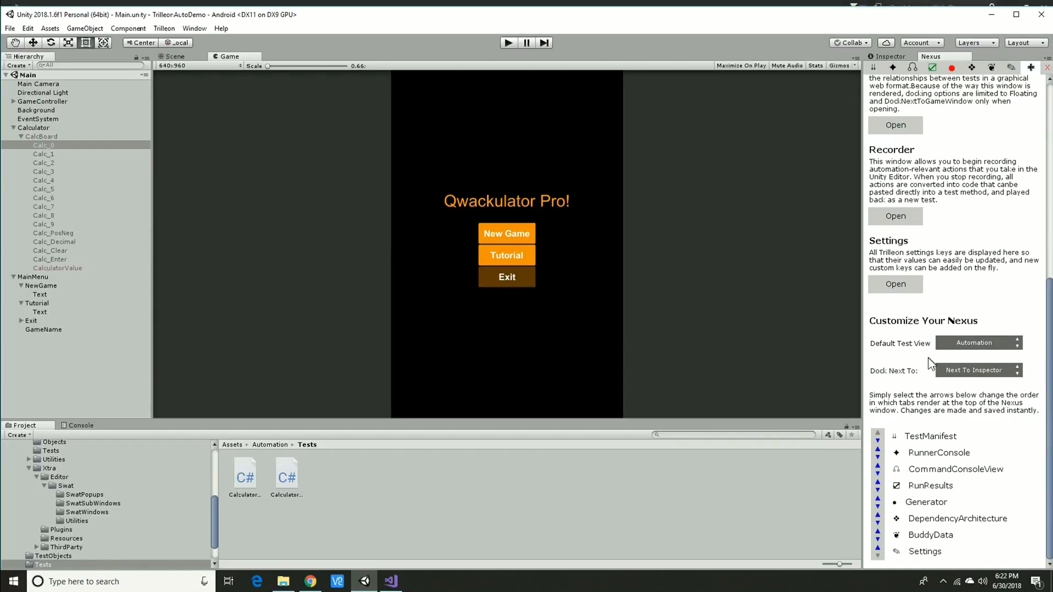
click(968, 343)
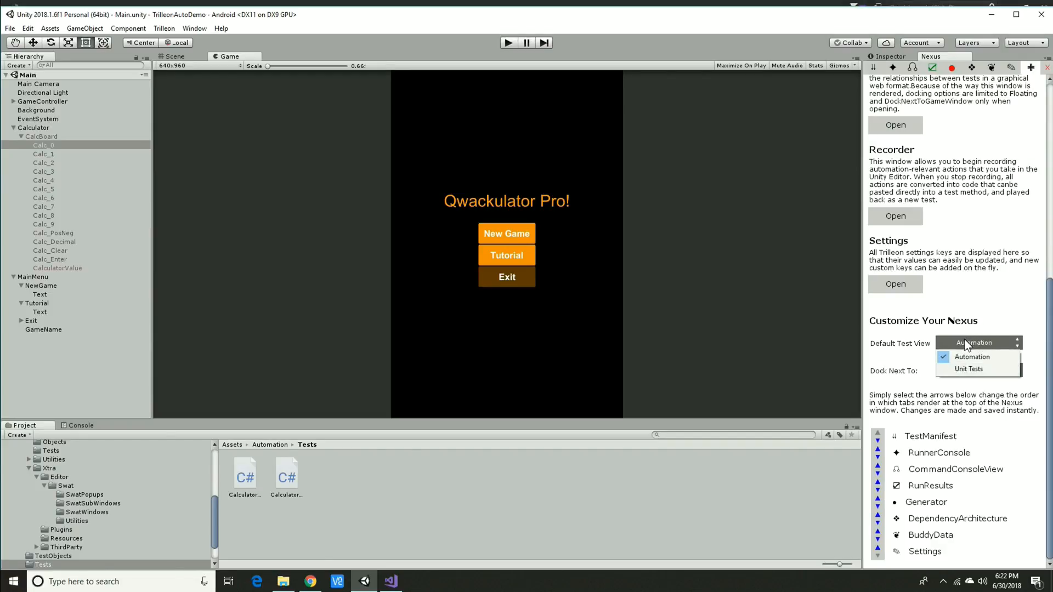
click(972, 371)
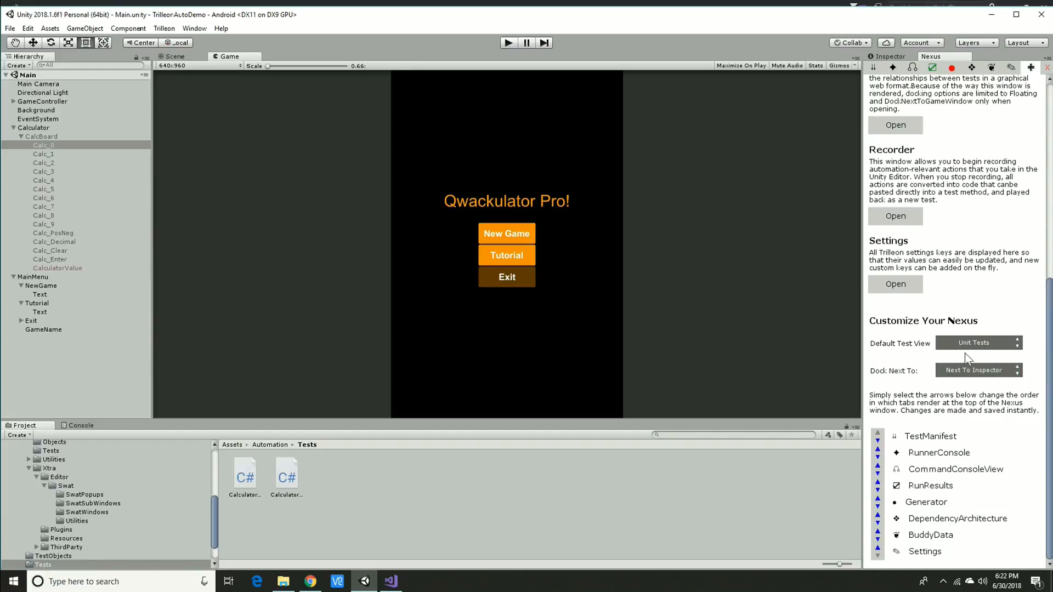
Close and reopen Nexus to check its default test view, examining the Trilleon tests under Debug.
right_click(939, 54)
click(844, 55)
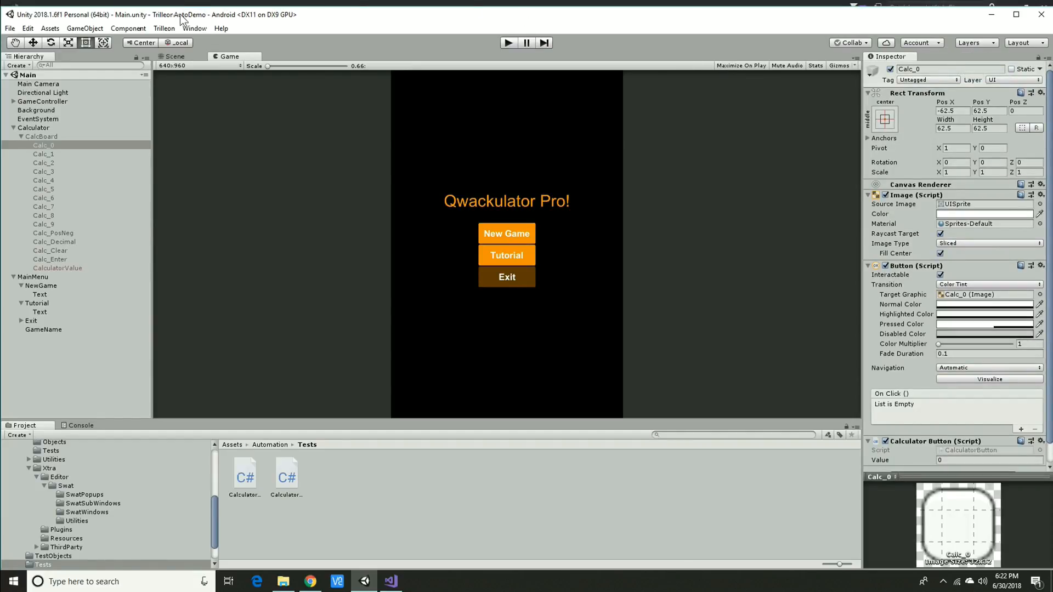
click(163, 28)
click(181, 39)
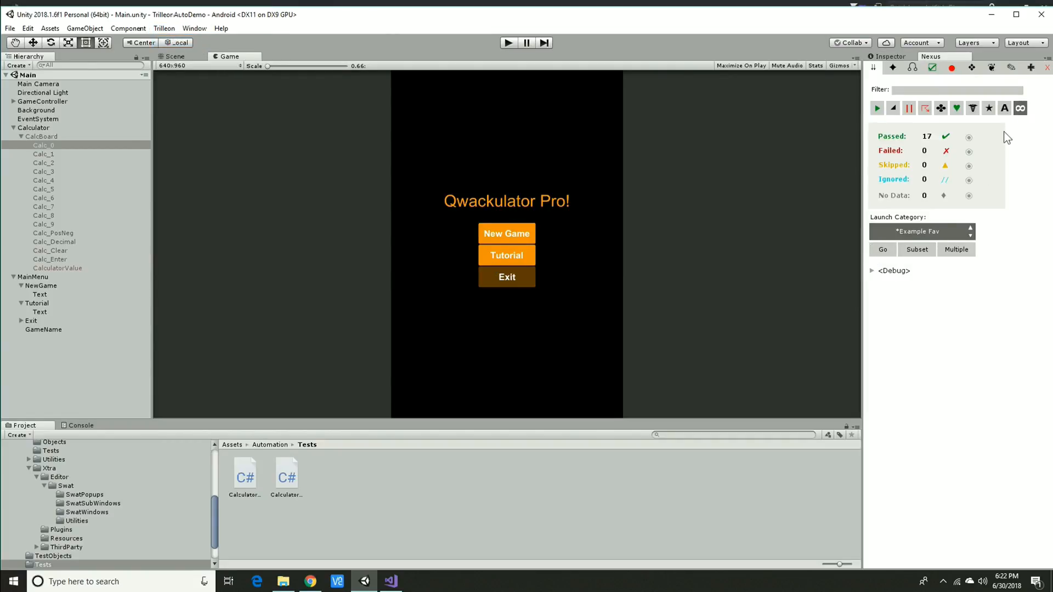
click(872, 271)
click(880, 282)
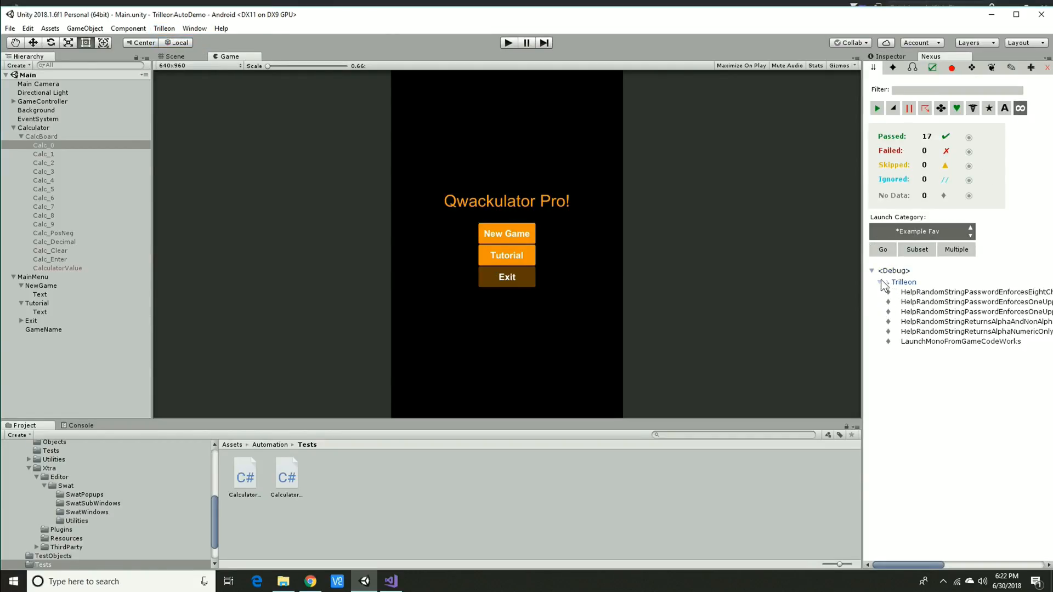
click(879, 282)
click(872, 271)
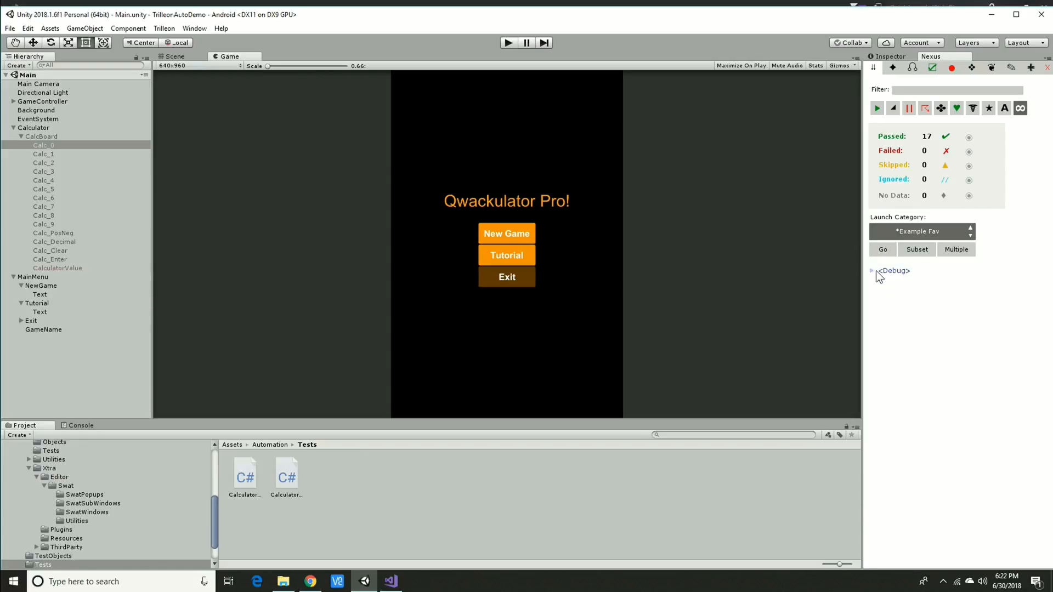
Set the Nexus Dock Next To option to Next To Game.
click(1030, 67)
scroll(938, 320, down, 10)
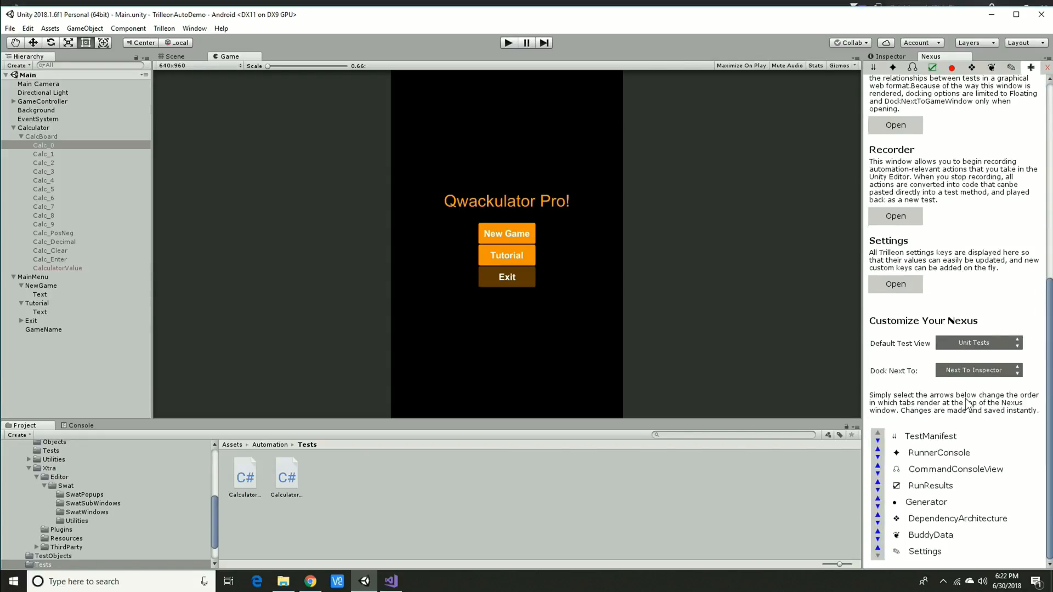
click(969, 370)
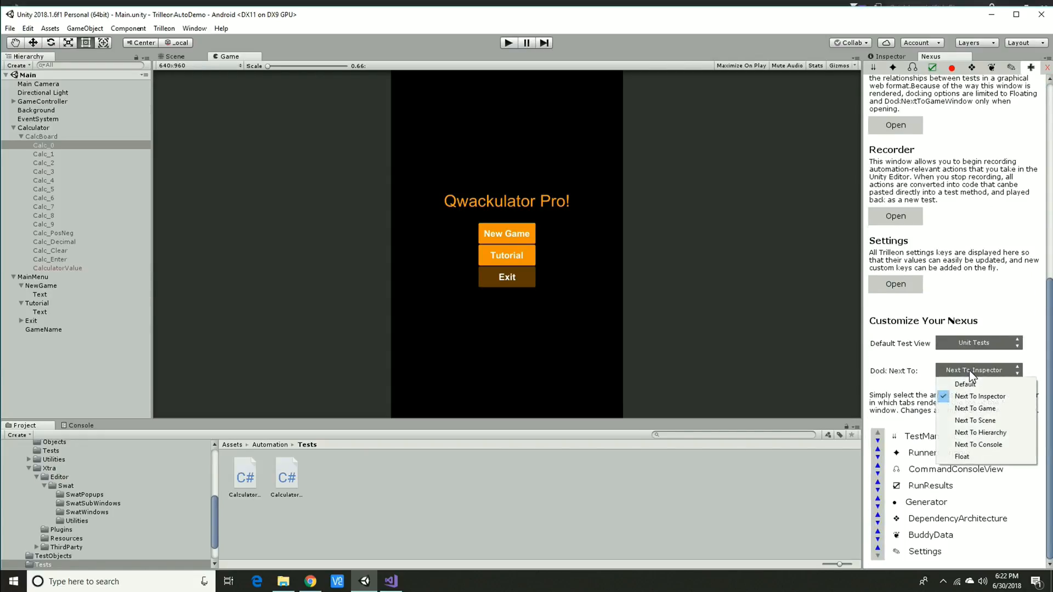
click(986, 409)
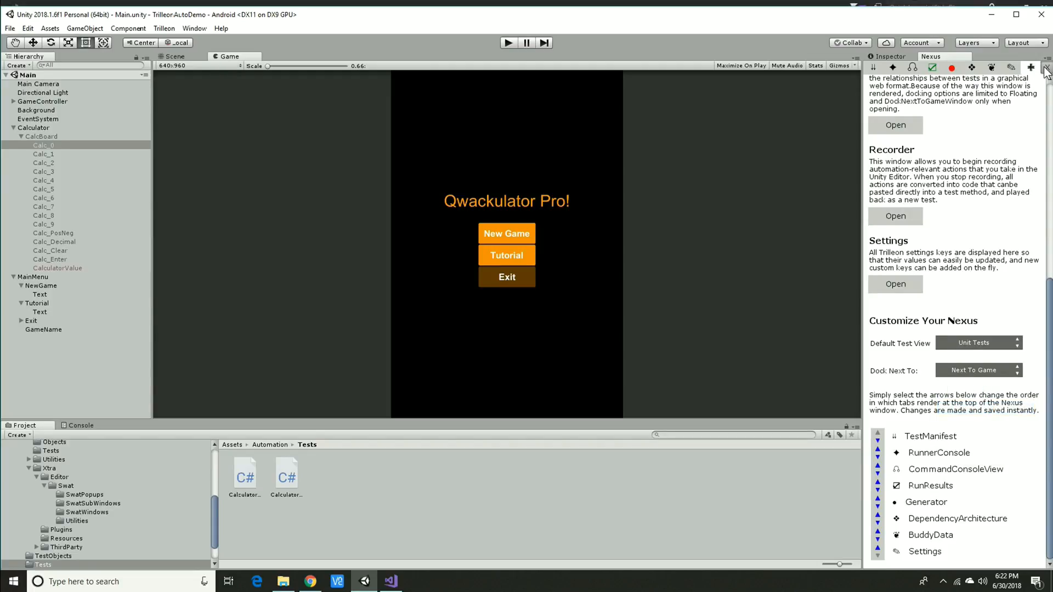
Relaunch the Nexus window to try its docking preference, and move it back beside the Inspector.
click(163, 29)
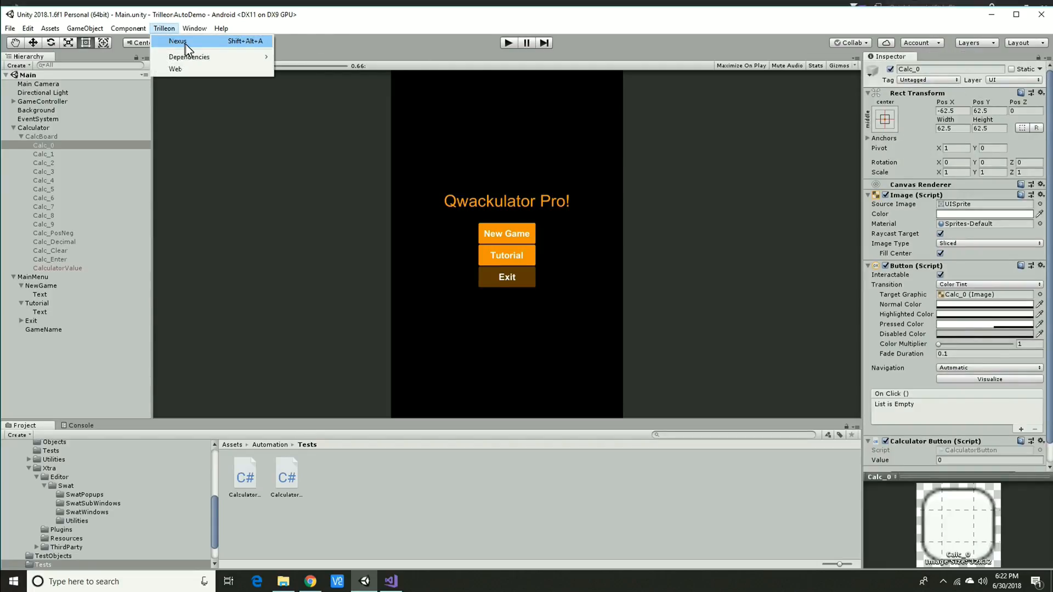
click(186, 43)
drag(288, 54, 929, 61)
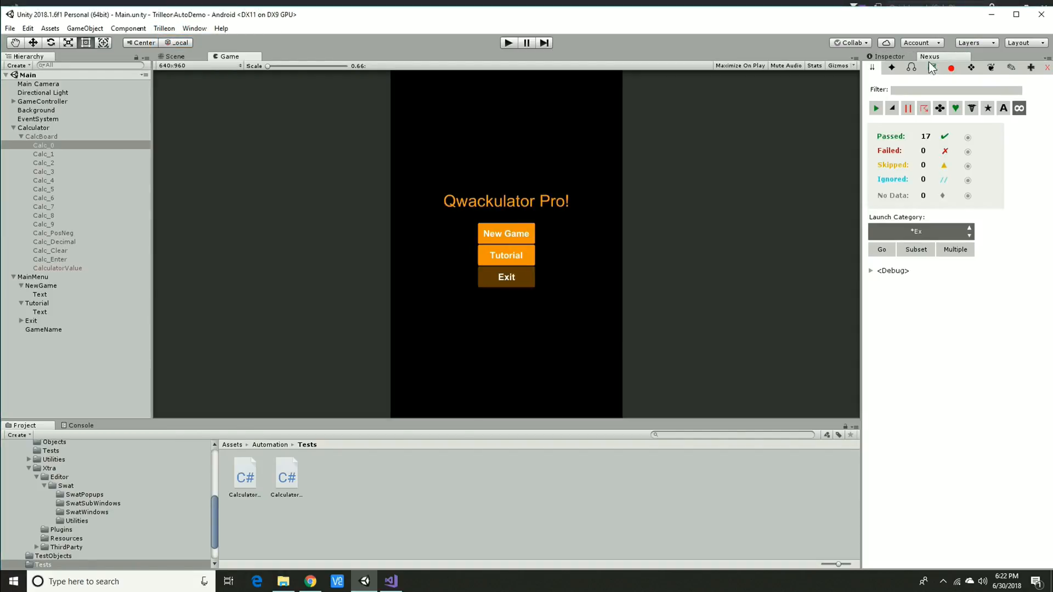
Move TestManifest four places down the Nexus tab order, between Generator and DependencyArchitecture, and open it from its new position.
click(1031, 67)
scroll(963, 287, down, 10)
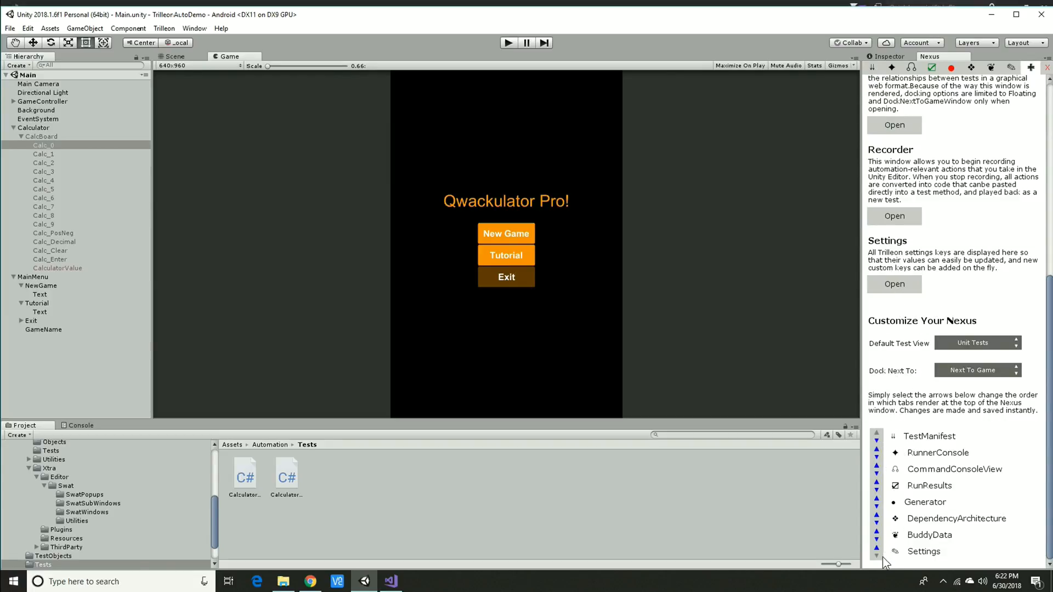
click(876, 440)
click(877, 457)
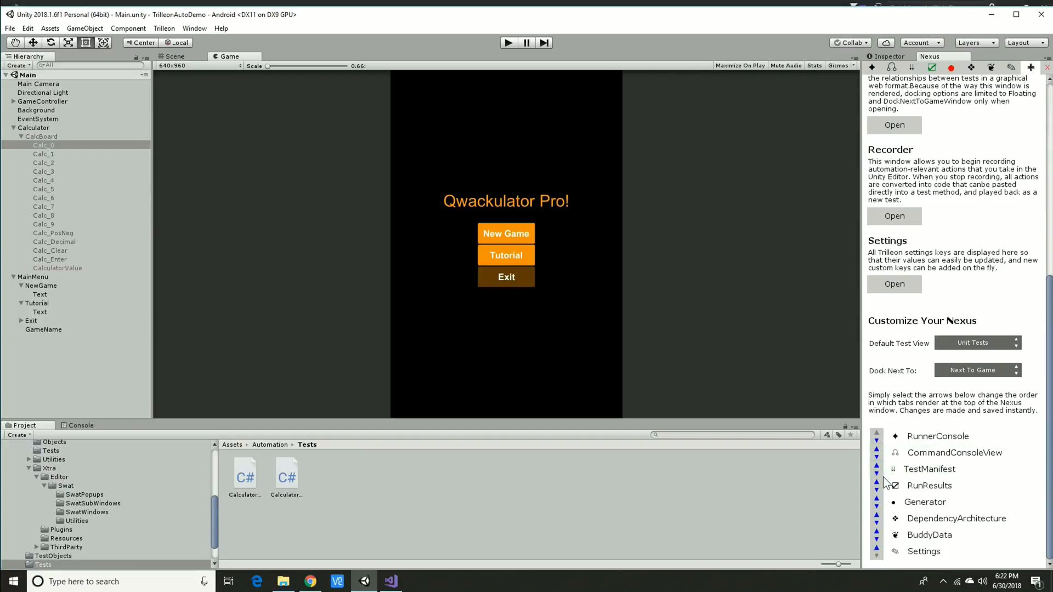
click(877, 474)
click(877, 490)
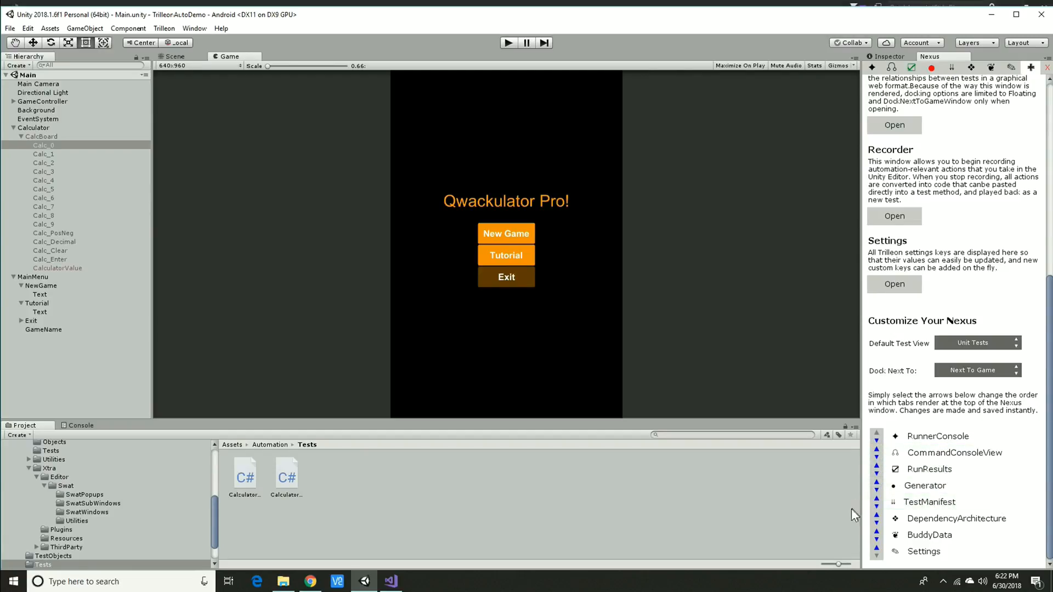
click(952, 67)
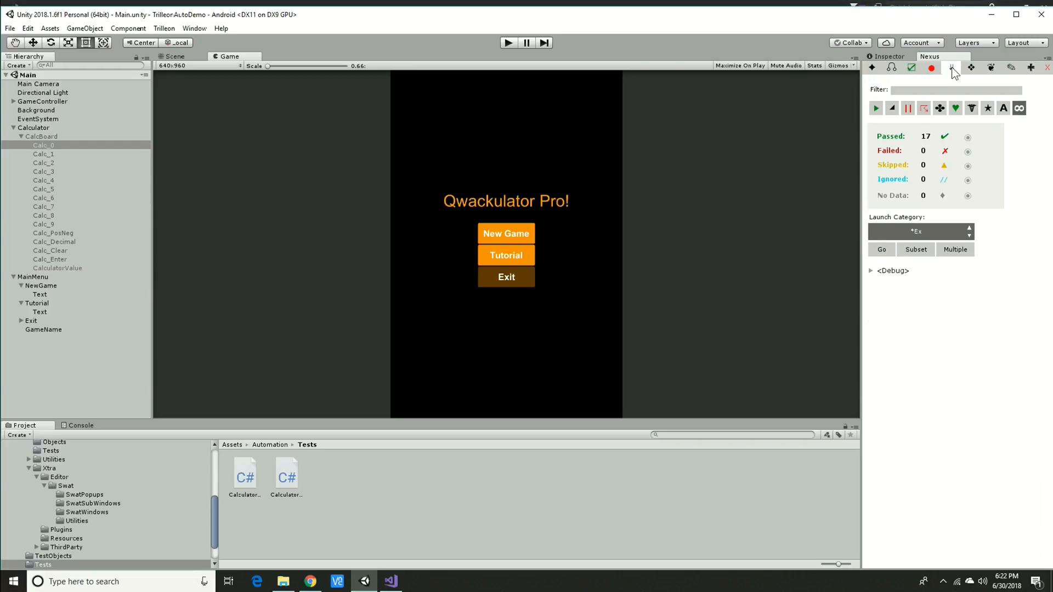